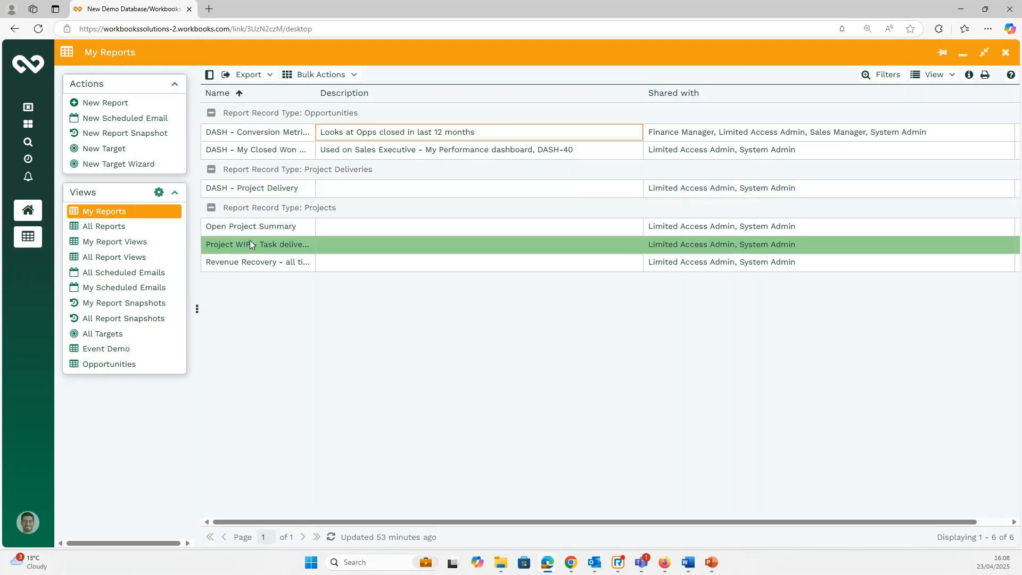
Open DASH - Project Delivery for editing and show its Permissions: Owner, System Admin, Limited Access Admin.
{"action": "left_click", "coordinate": [254, 189]}
{"action": "double_click", "coordinate": [254, 189]}
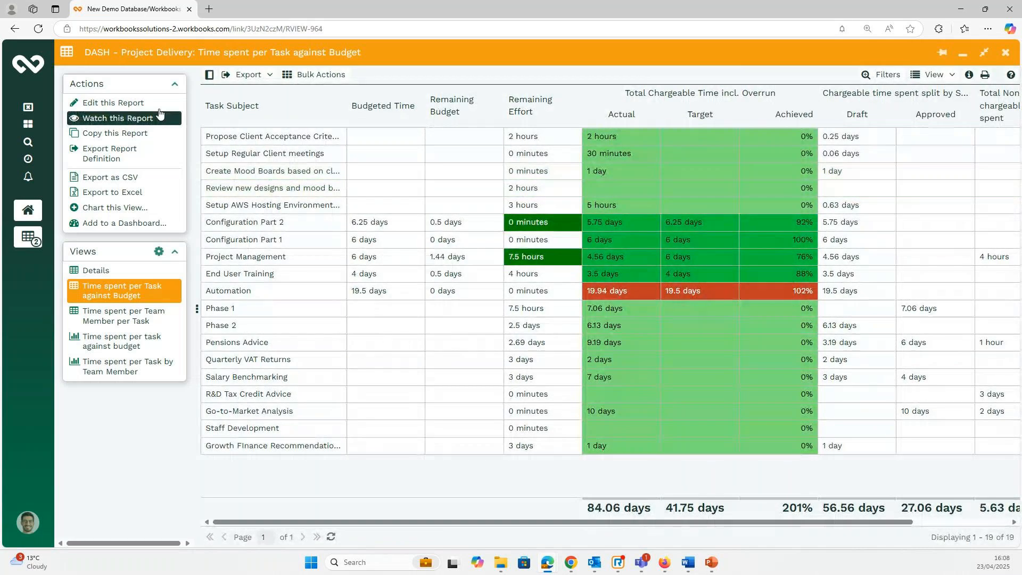
{"action": "left_click", "coordinate": [132, 104]}
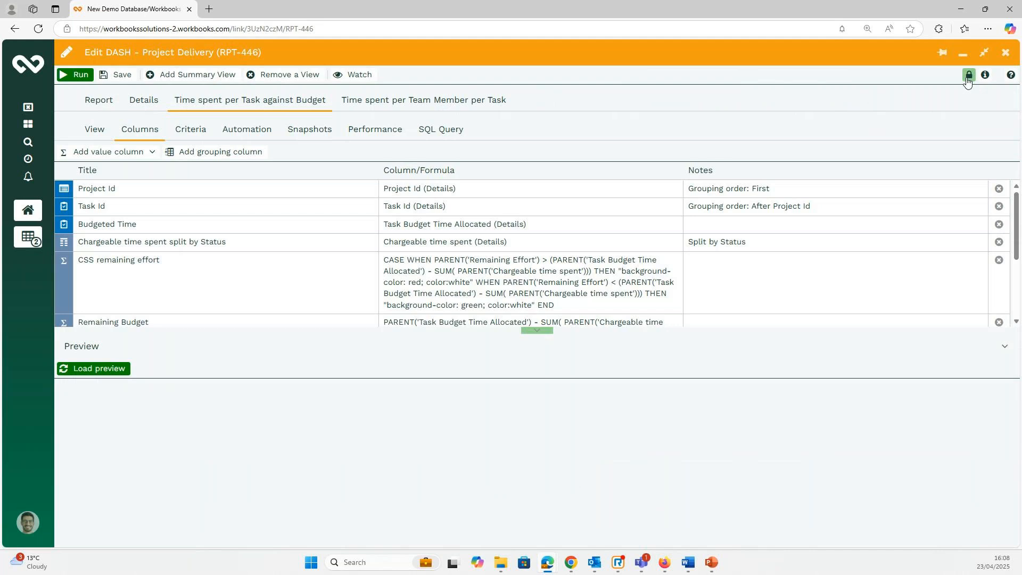
{"action": "left_click", "coordinate": [968, 78]}
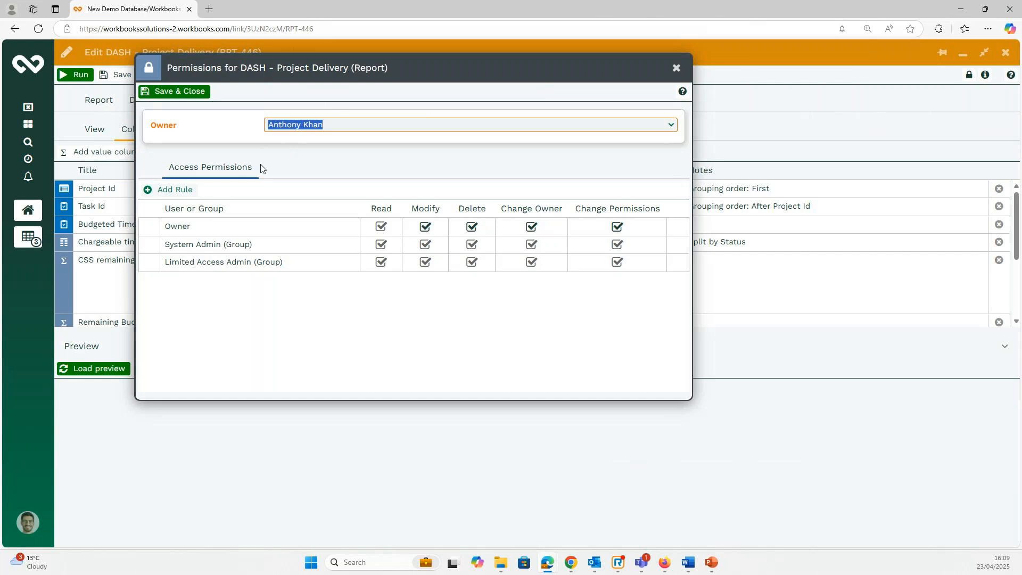
Add a read-only Everyone (Group) access rule to DASH - Project Delivery and save the report.
{"action": "left_click", "coordinate": [172, 190]}
{"action": "left_click", "coordinate": [353, 285]}
{"action": "scroll", "coordinate": [288, 351], "scroll_direction": "down", "scroll_amount": 3}
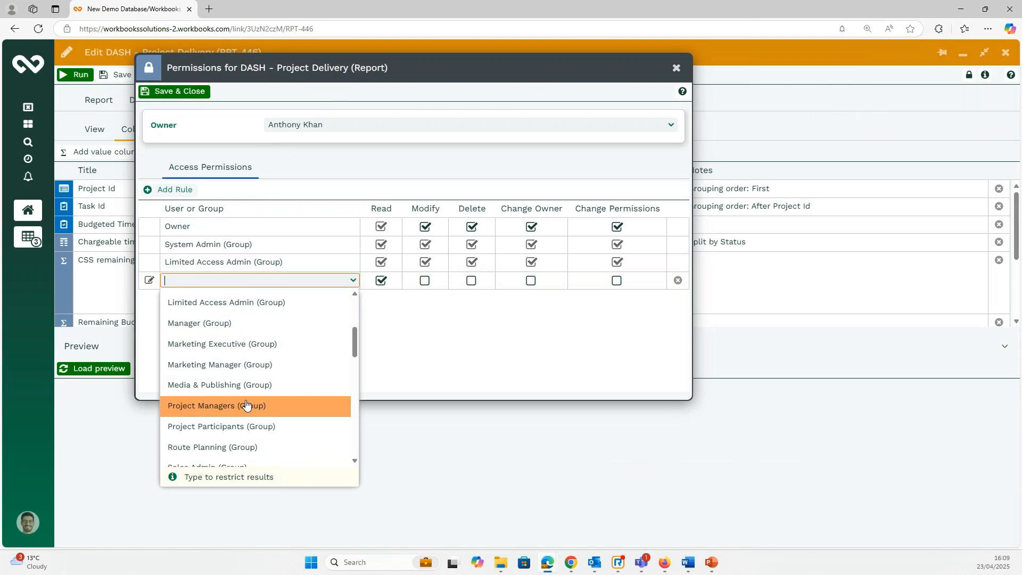
{"action": "scroll", "coordinate": [246, 404], "scroll_direction": "down", "scroll_amount": 5}
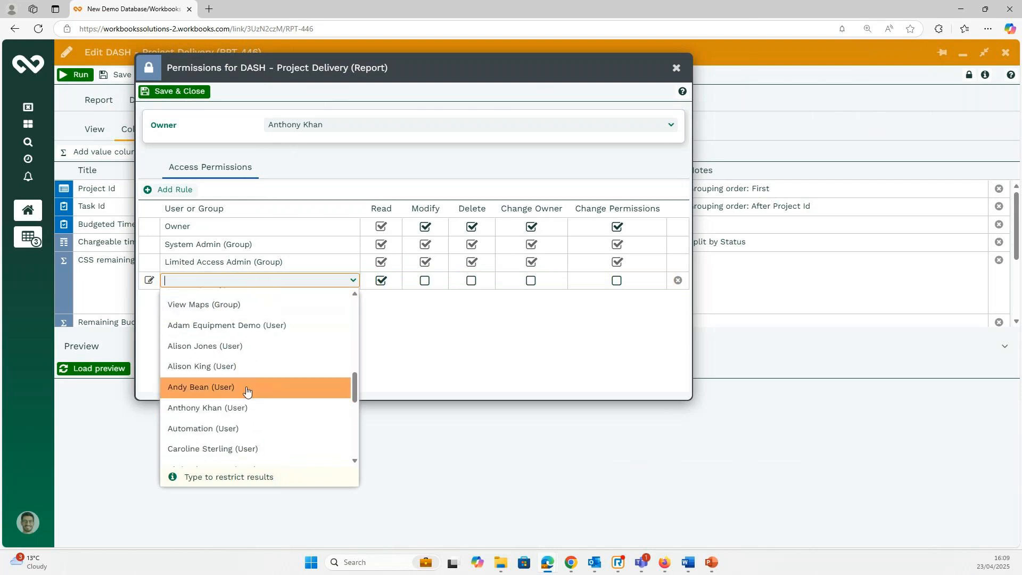
{"action": "scroll", "coordinate": [202, 429], "scroll_direction": "down", "scroll_amount": 1}
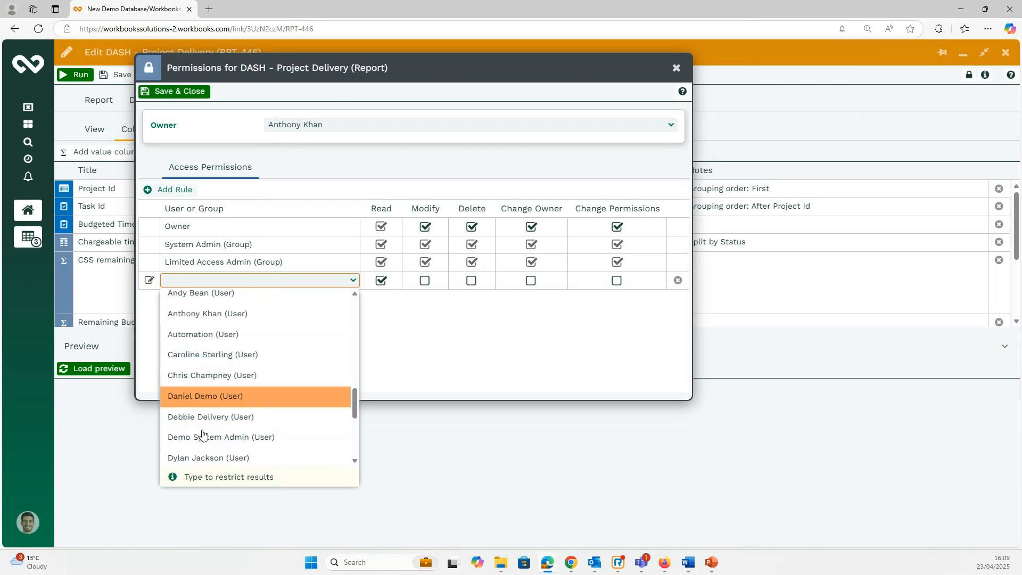
{"action": "scroll", "coordinate": [212, 407], "scroll_direction": "up", "scroll_amount": 6}
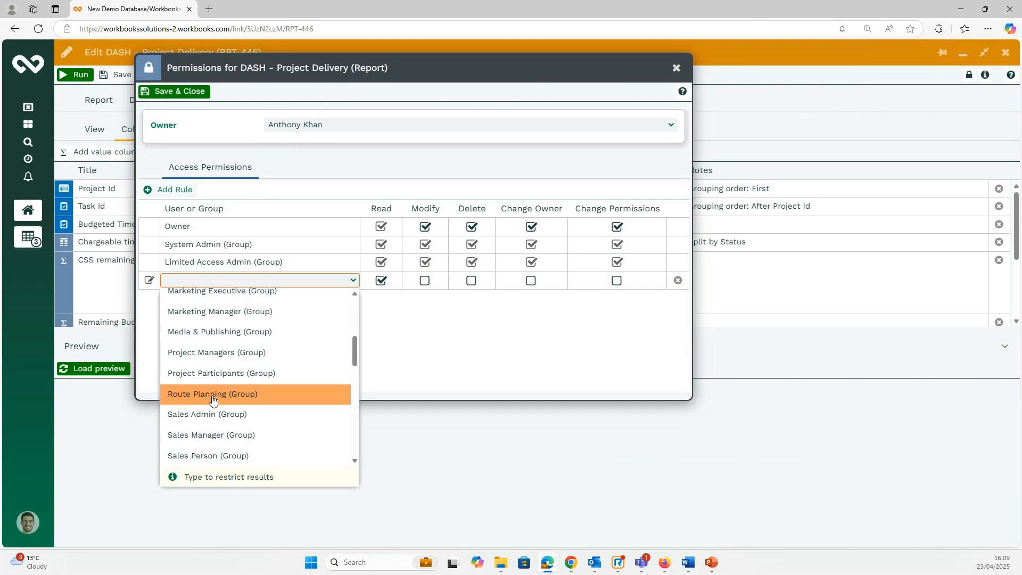
{"action": "scroll", "coordinate": [233, 373], "scroll_direction": "up", "scroll_amount": 4}
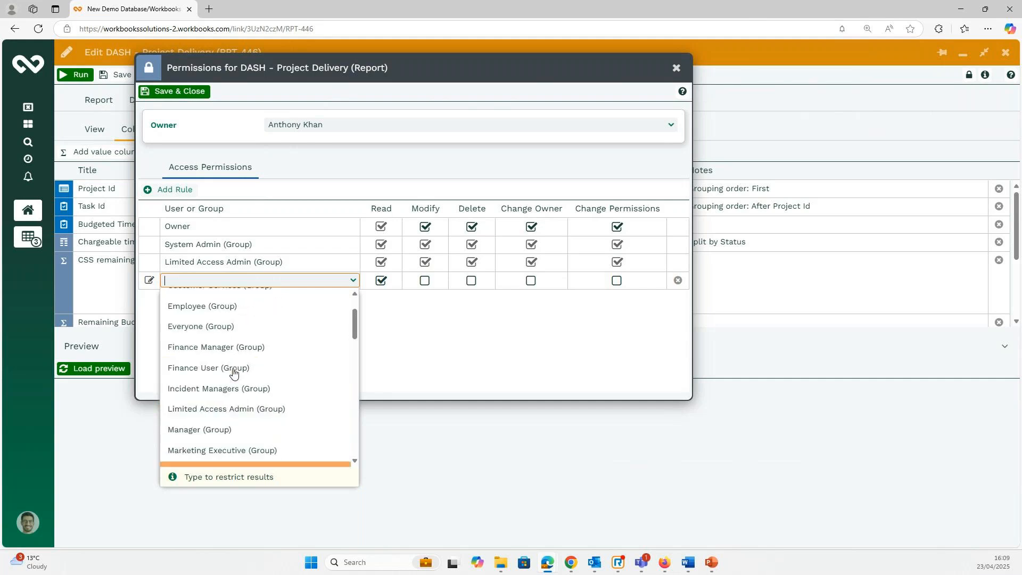
{"action": "left_click", "coordinate": [214, 332]}
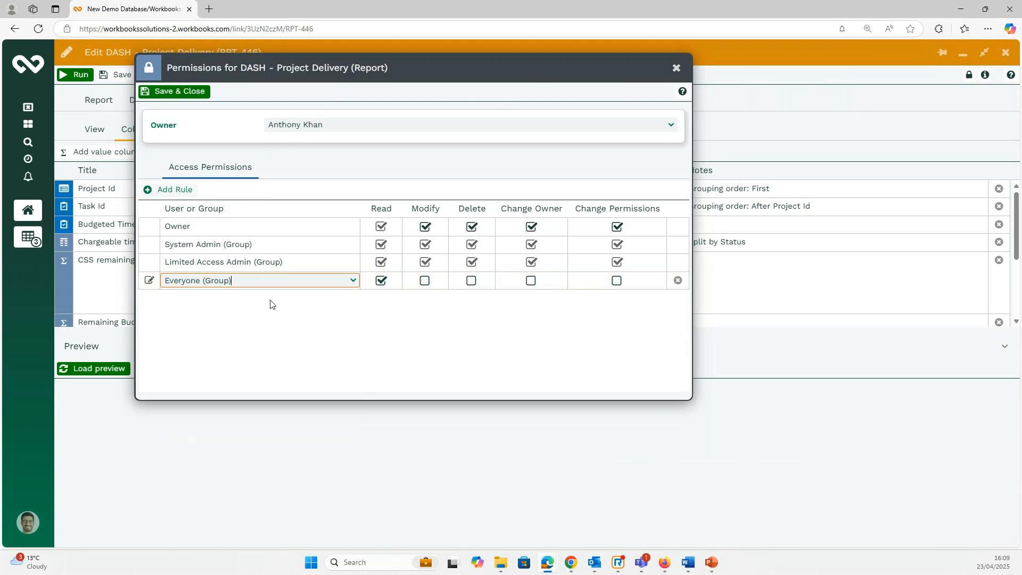
{"action": "left_click", "coordinate": [179, 92]}
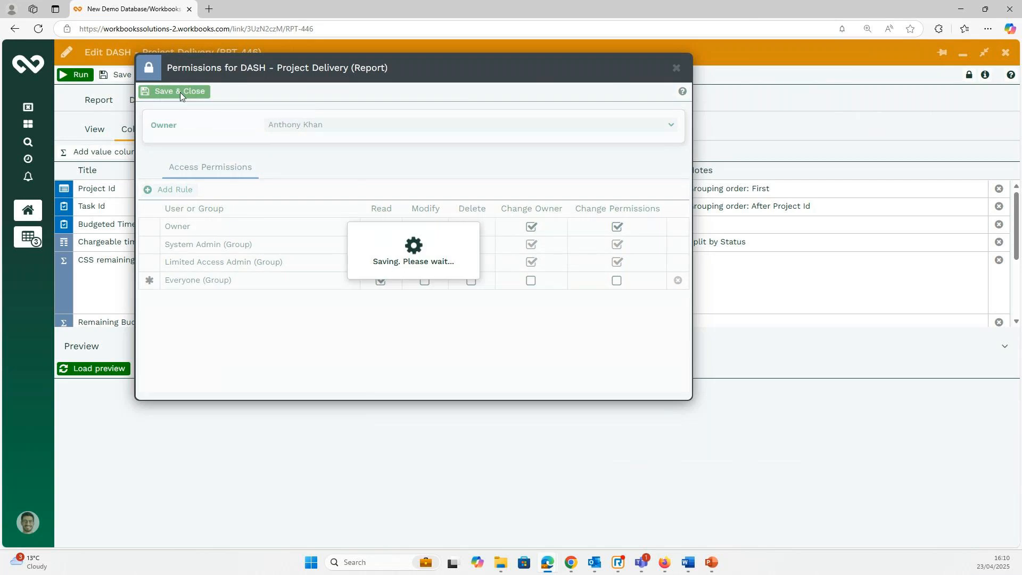
{"action": "left_click", "coordinate": [116, 75]}
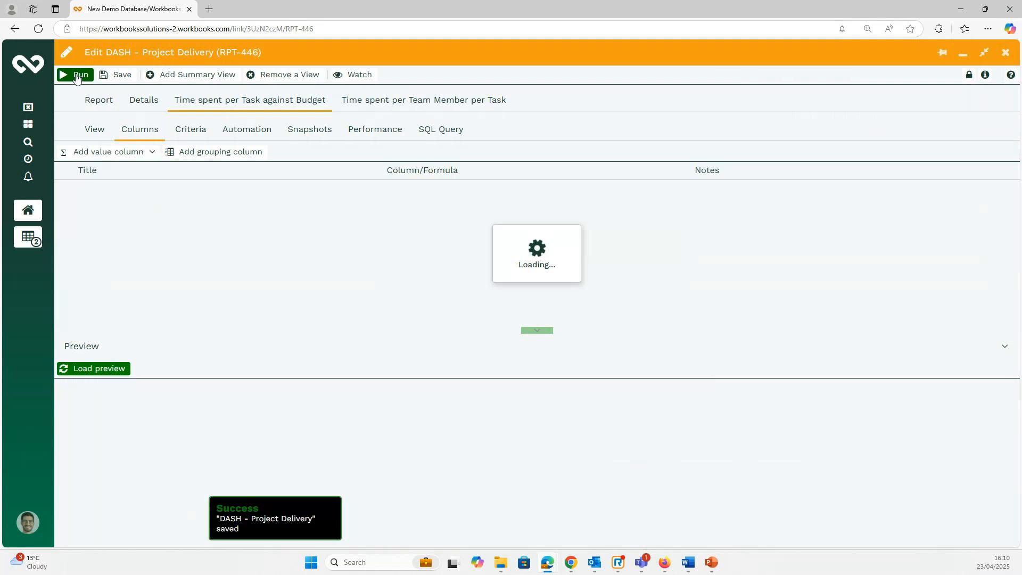
Run DASH - Project Delivery, then minimise it to see it shared with Everyone on My Reports.
{"action": "left_click", "coordinate": [78, 77]}
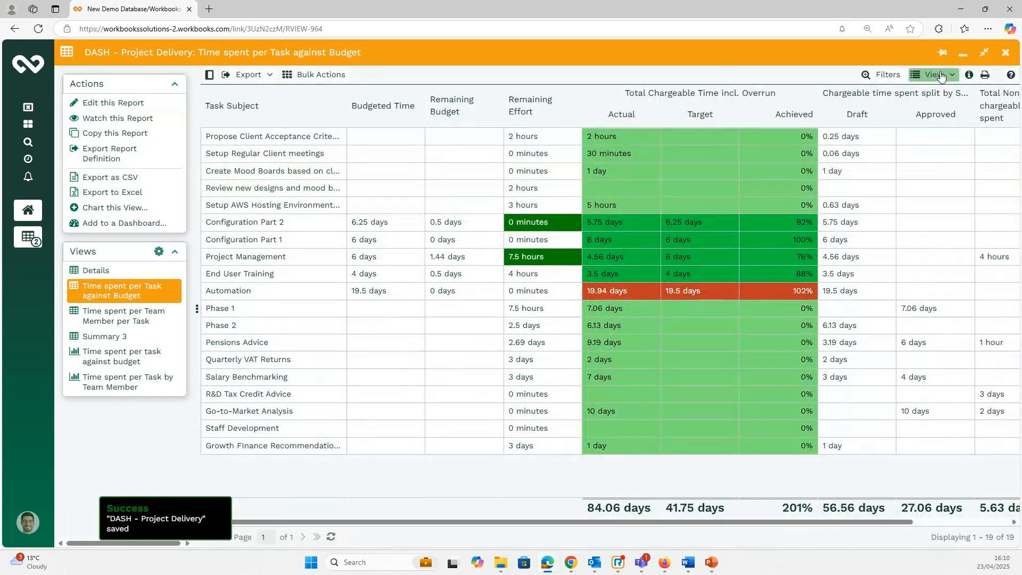
{"action": "left_click", "coordinate": [963, 54]}
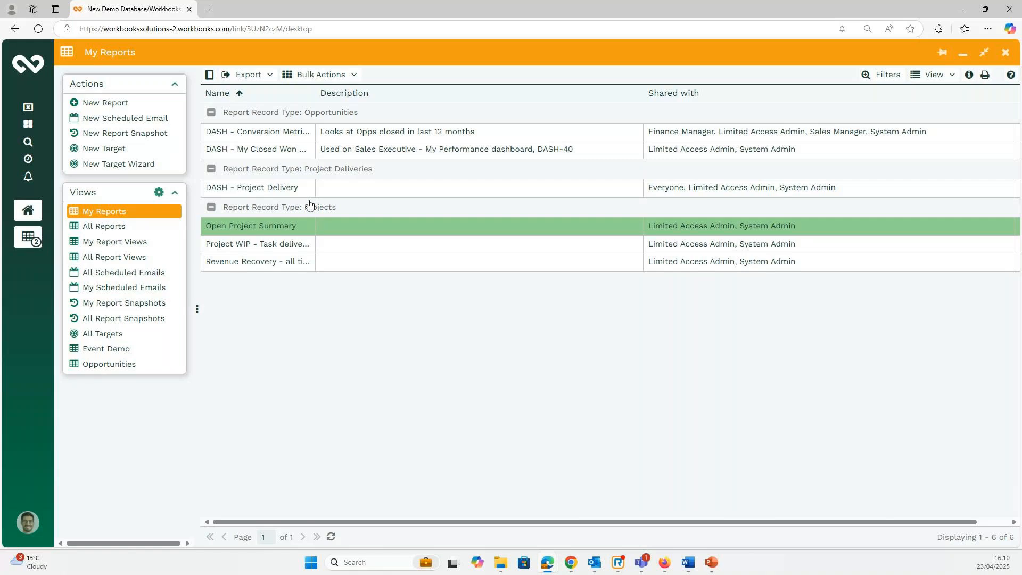
Open the disabled 'Sales leads ready for conversion' schedule from All Scheduled Emails.
{"action": "left_click", "coordinate": [129, 278]}
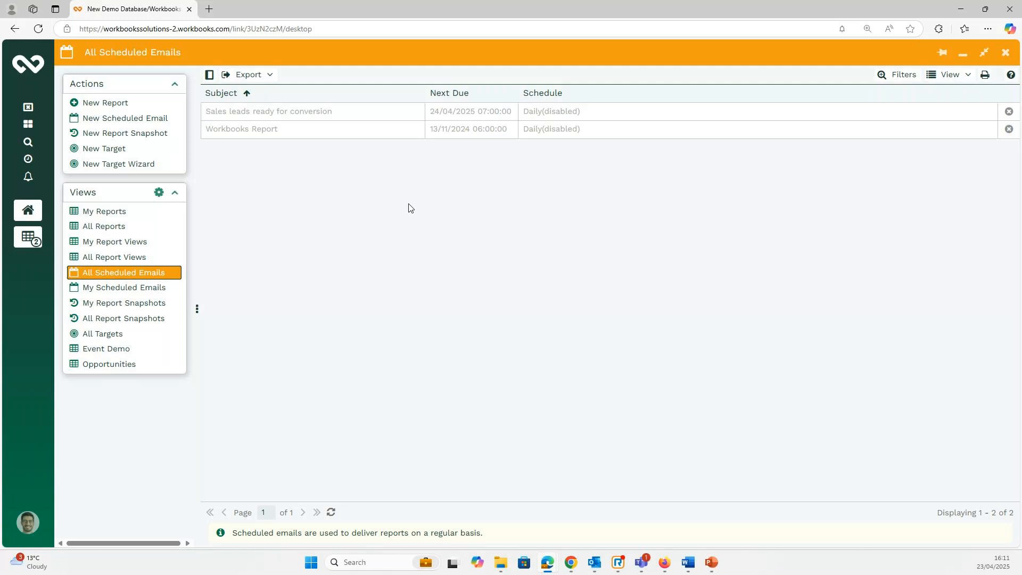
{"action": "left_click", "coordinate": [312, 111]}
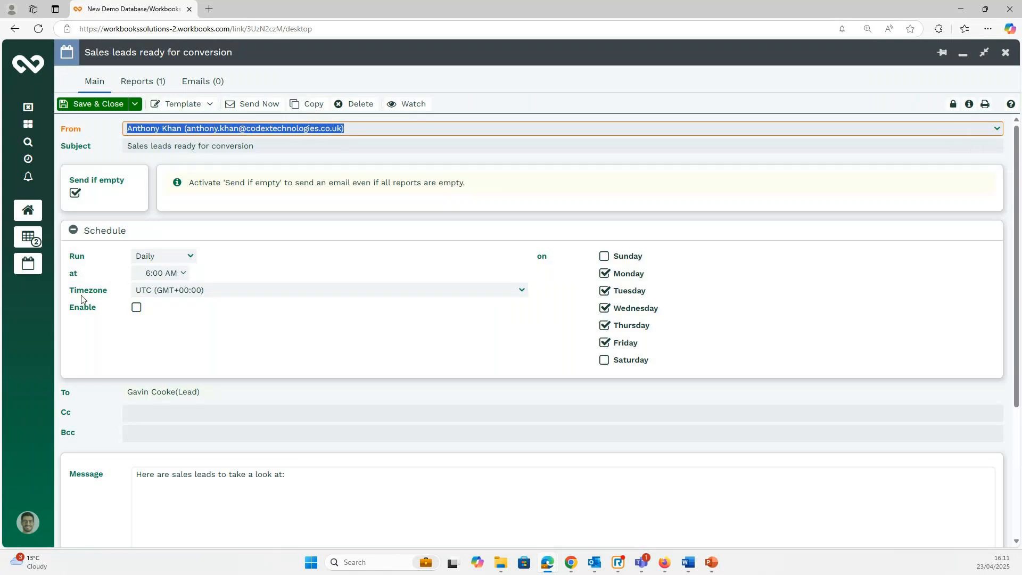
Enable the 'Sales leads ready for conversion' schedule and save it, next due 24/04/2025 07:00:00.
{"action": "left_click", "coordinate": [137, 308]}
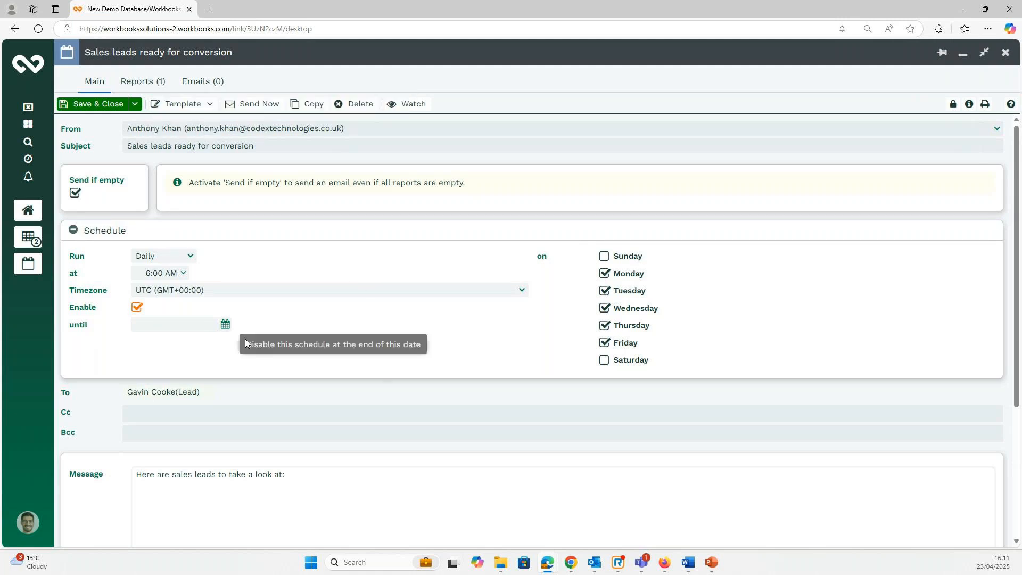
{"action": "left_click", "coordinate": [104, 109]}
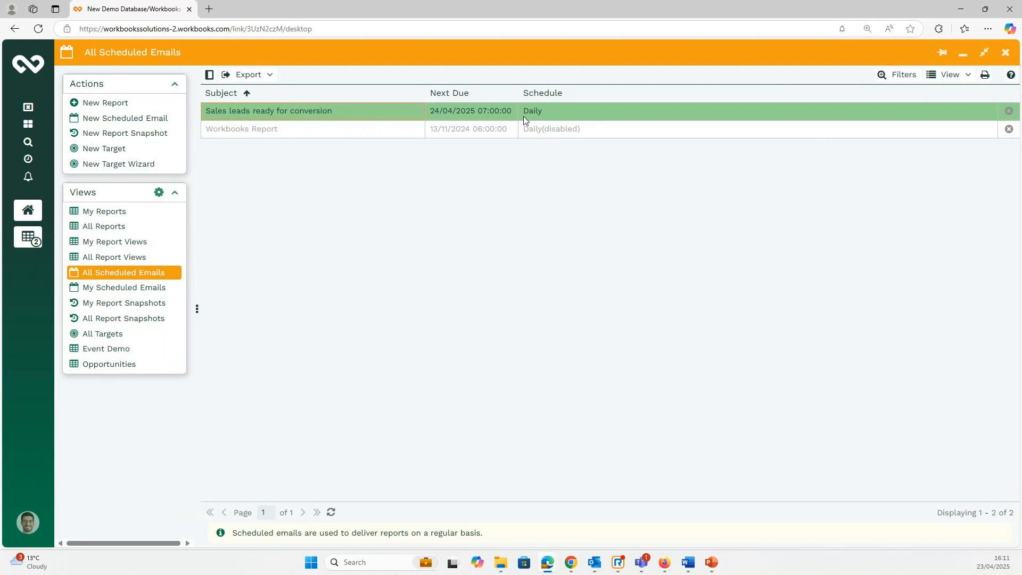
Start a new scheduled email with subject Workbooks Report and turn off Send if empty.
{"action": "left_click", "coordinate": [123, 118]}
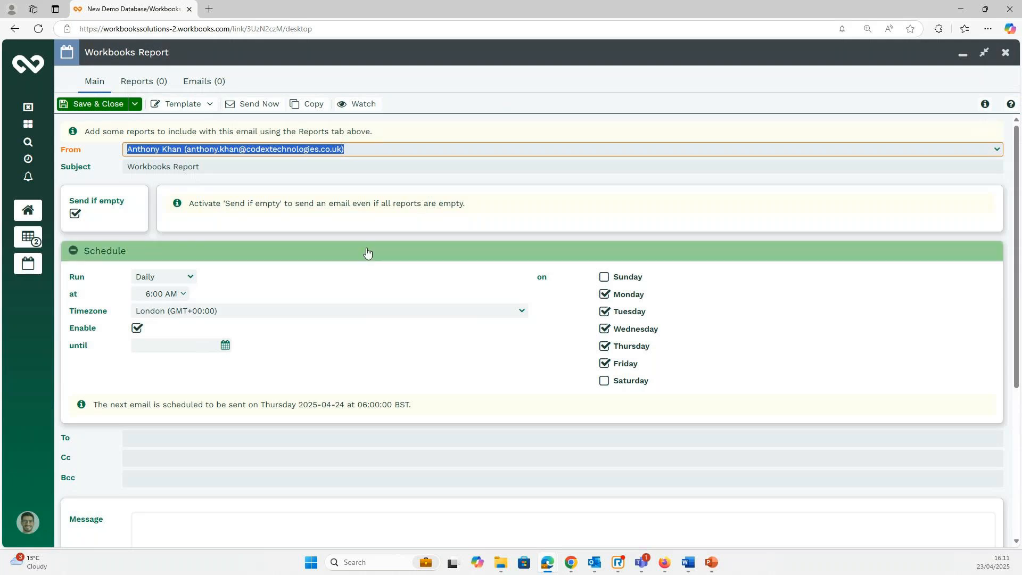
{"action": "left_click", "coordinate": [207, 167]}
{"action": "left_click_drag", "start_coordinate": [206, 167], "coordinate": [102, 174]}
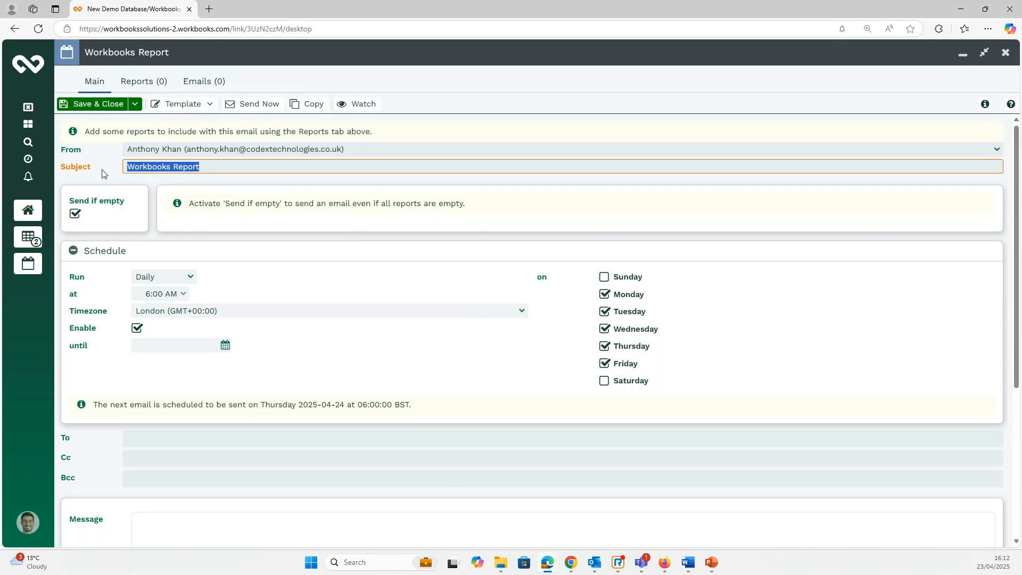
{"action": "left_click", "coordinate": [76, 214]}
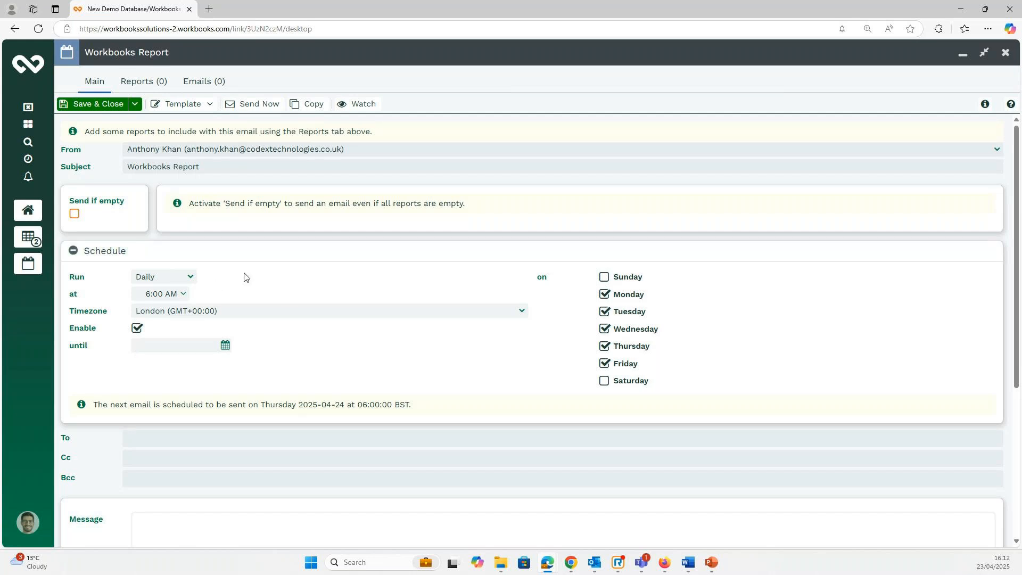
Keep the run frequency Daily and untick Tuesday to Friday so it runs Mondays only.
{"action": "left_click", "coordinate": [190, 278]}
{"action": "left_click", "coordinate": [190, 278]}
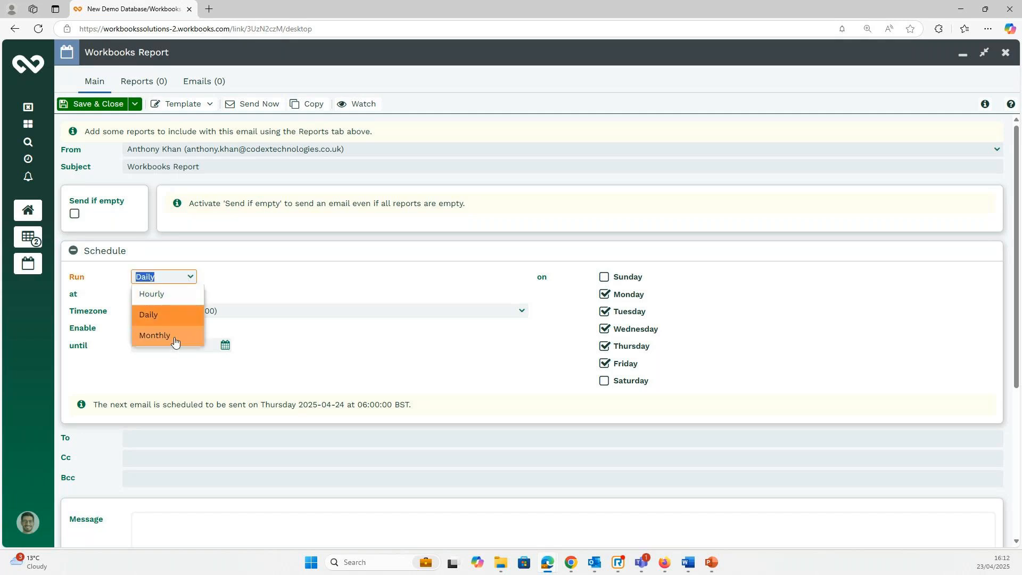
{"action": "left_click", "coordinate": [368, 283]}
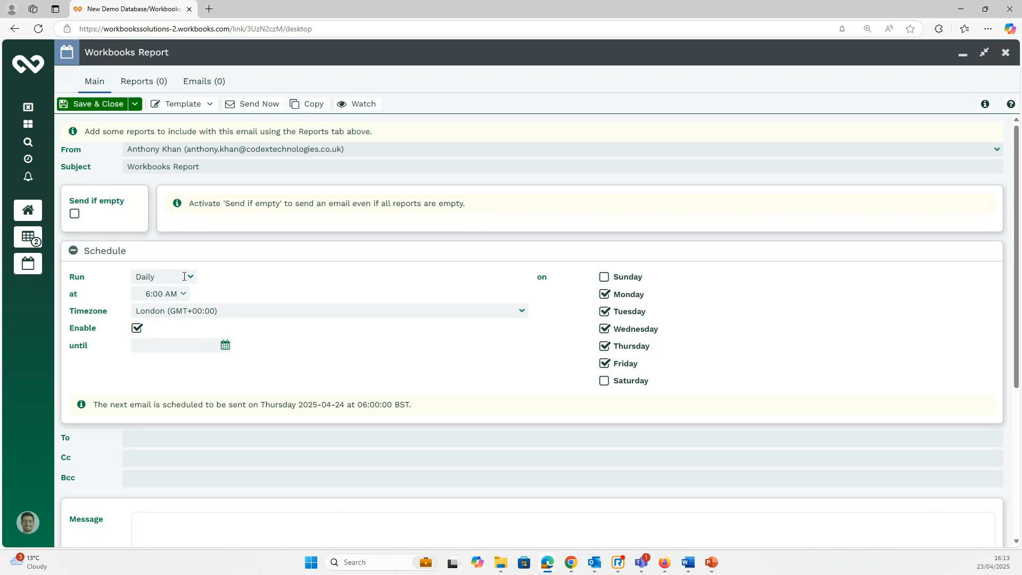
{"action": "left_click", "coordinate": [604, 312]}
{"action": "left_click", "coordinate": [604, 330]}
{"action": "left_click", "coordinate": [604, 346]}
{"action": "left_click", "coordinate": [604, 364]}
{"action": "left_click", "coordinate": [178, 440]}
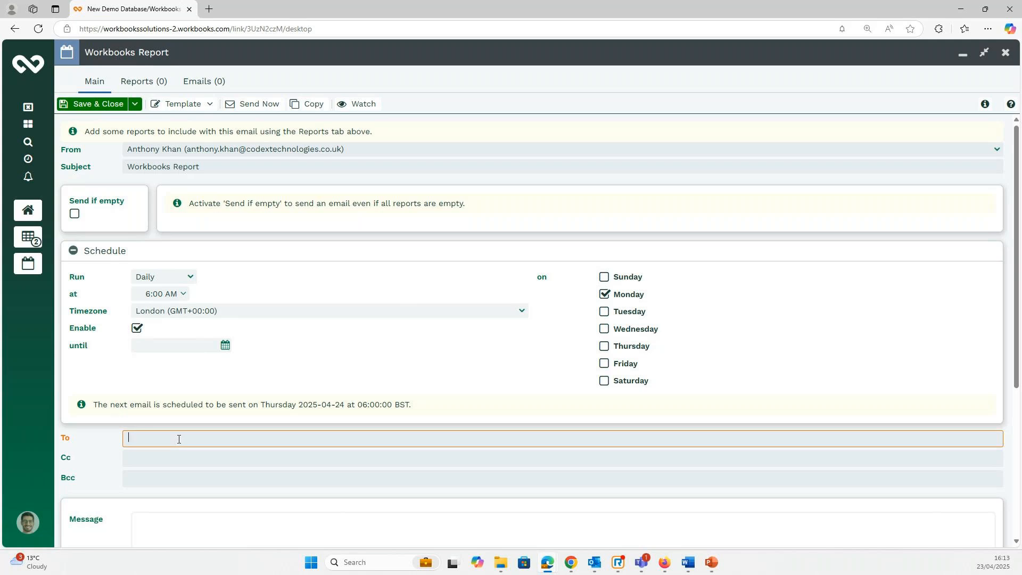
Add the recipient's e-mail address as a To recipient token.
{"action": "type", "text": "ant"}
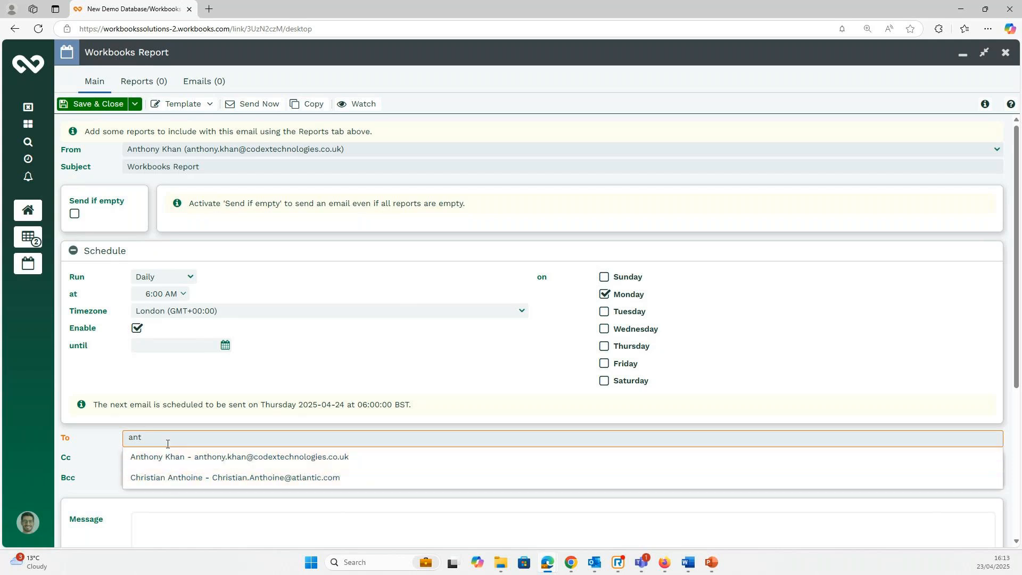
{"action": "key", "text": "BackSpace"}
{"action": "key", "text": "BackSpace"}
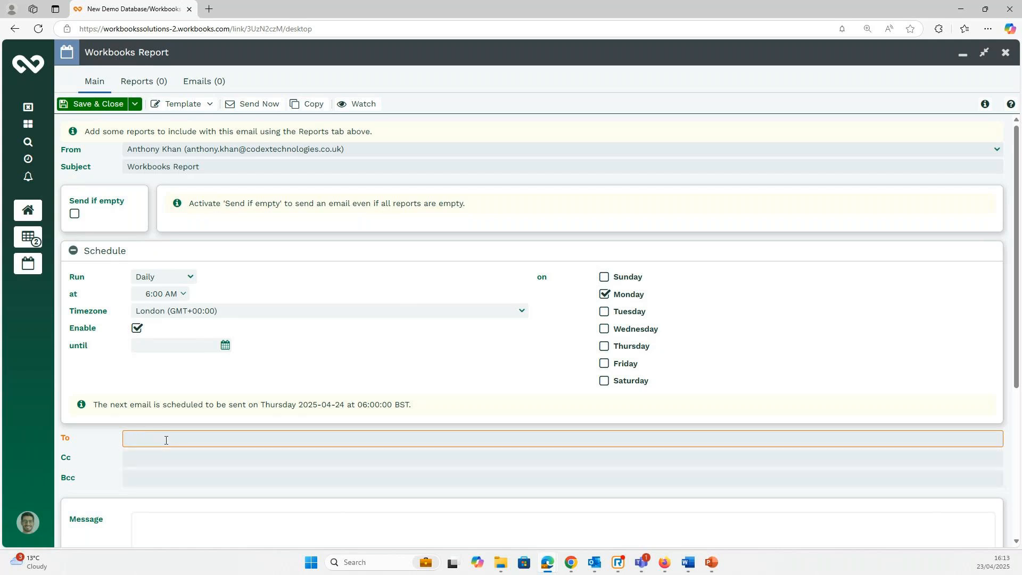
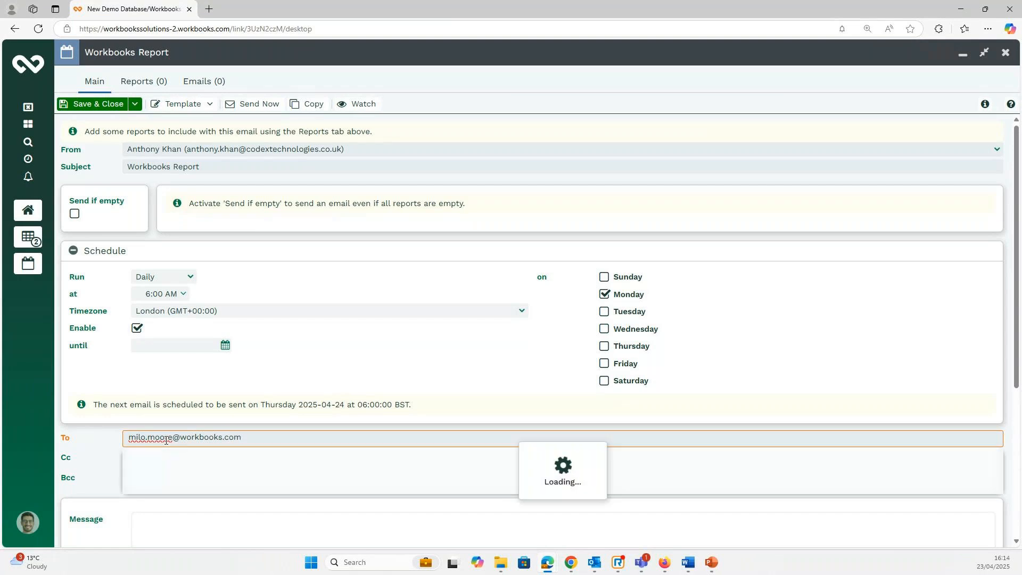
{"action": "left_click", "coordinate": [251, 441]}
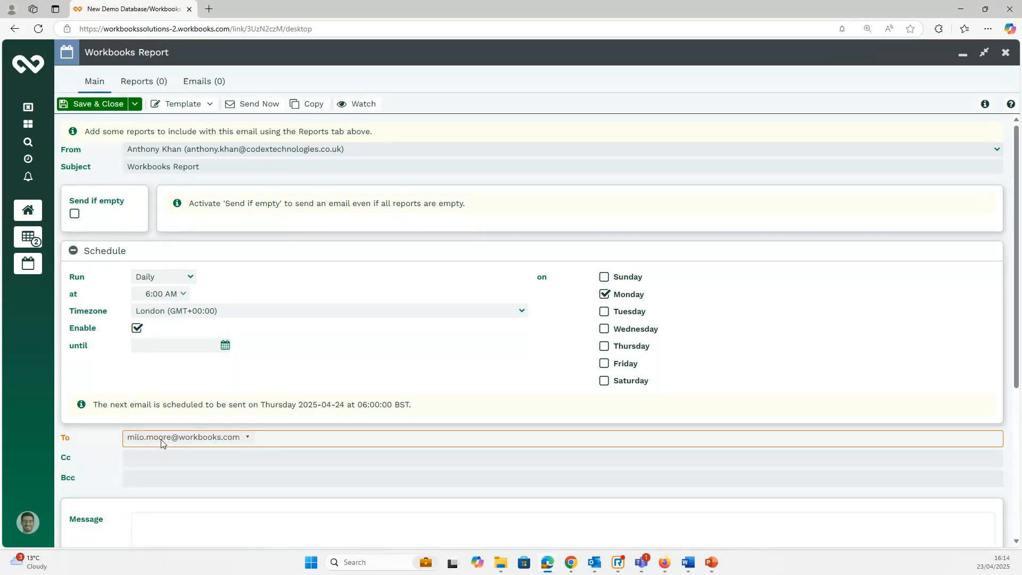
{"action": "left_click", "coordinate": [248, 440]}
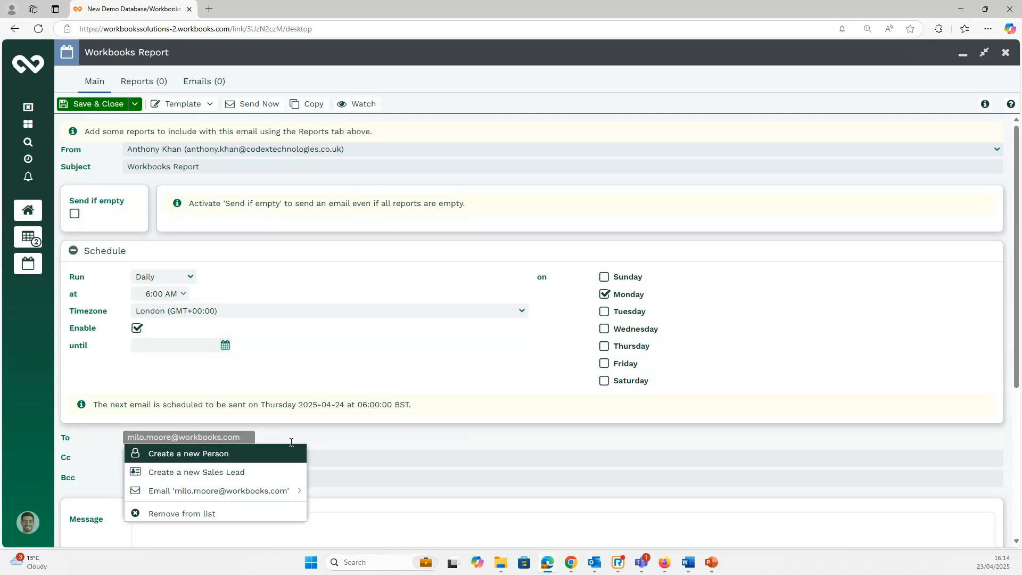
{"action": "left_click", "coordinate": [84, 453]}
{"action": "left_click", "coordinate": [84, 453]}
Write the message body 'Hi' followed by 'This is the report for you.' on a new line.
{"action": "scroll", "coordinate": [248, 440], "scroll_direction": "down", "scroll_amount": 5}
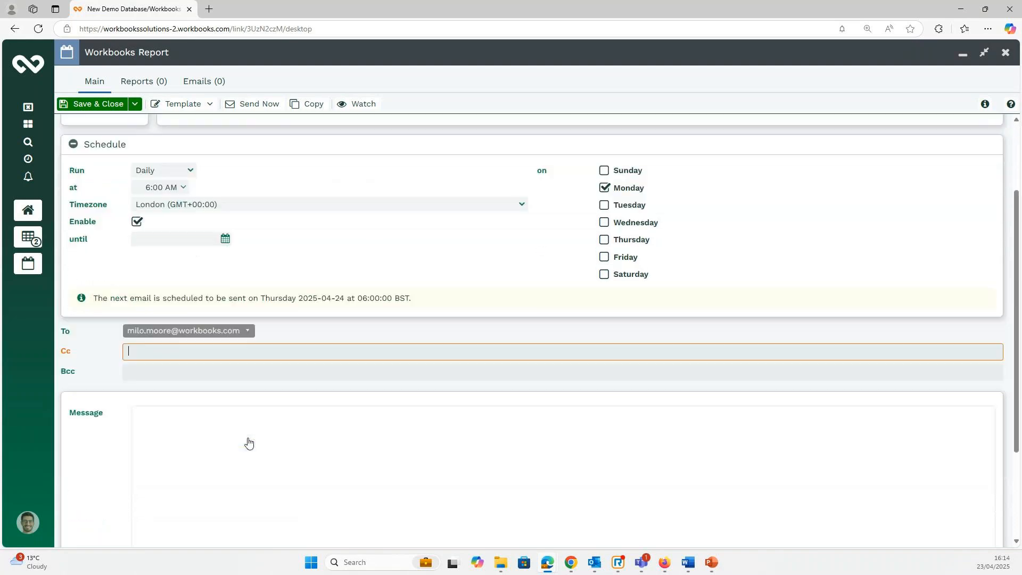
{"action": "left_click", "coordinate": [201, 317]}
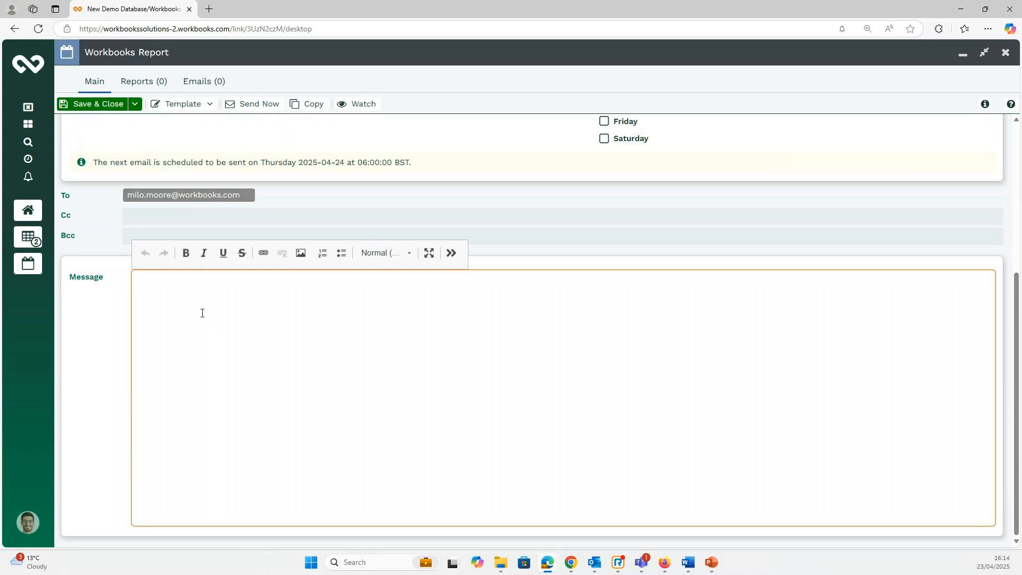
{"action": "type", "text": "Hi"}
{"action": "key", "text": "Return"}
{"action": "type", "text": "This is the report for you."}
{"action": "scroll", "coordinate": [282, 353], "scroll_direction": "up", "scroll_amount": 1}
{"action": "scroll", "coordinate": [285, 351], "scroll_direction": "up", "scroll_amount": 4}
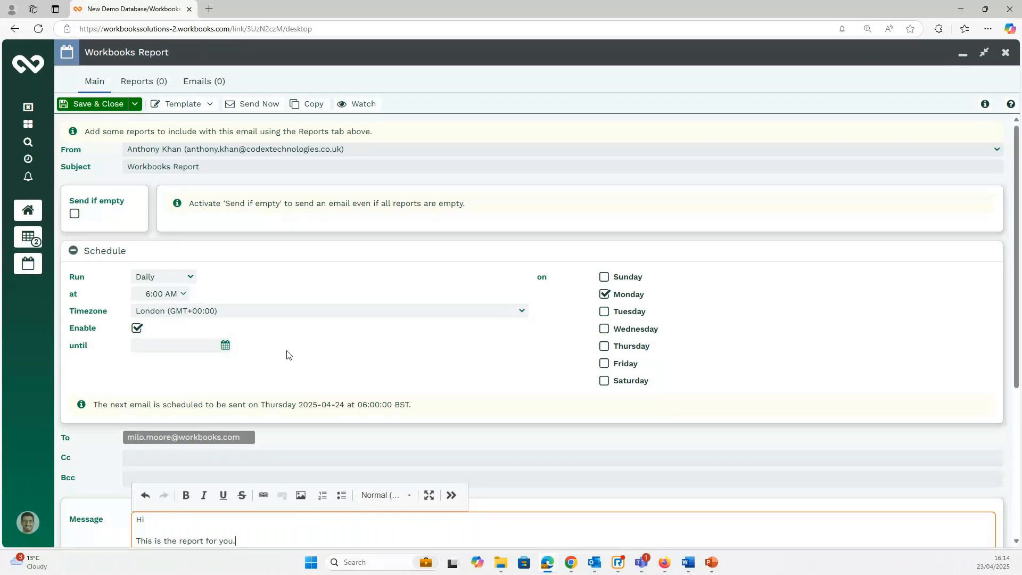
Open a blank Add a chart form from the scheduled email's Reports tab.
{"action": "left_click", "coordinate": [143, 85]}
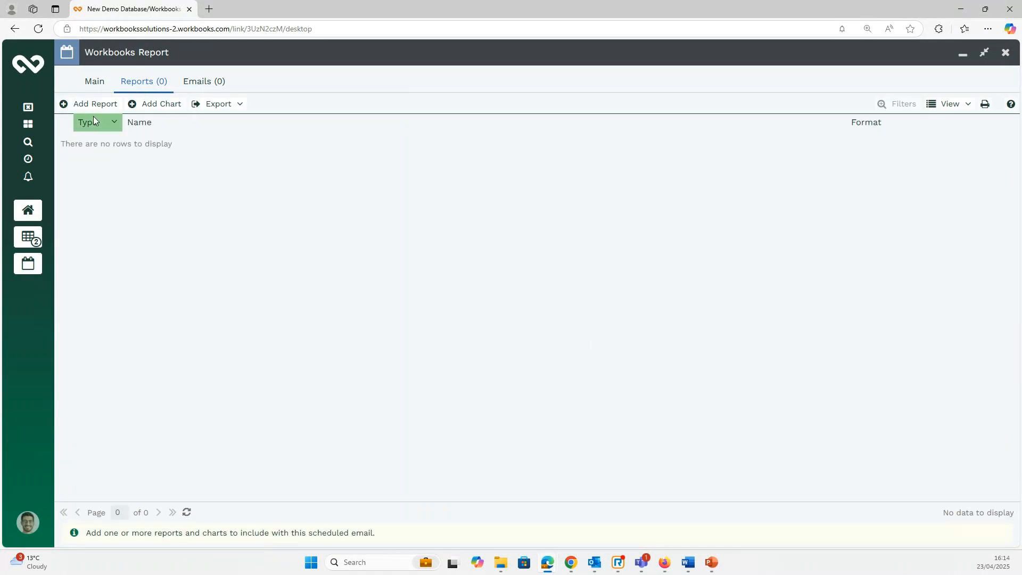
{"action": "left_click", "coordinate": [161, 105]}
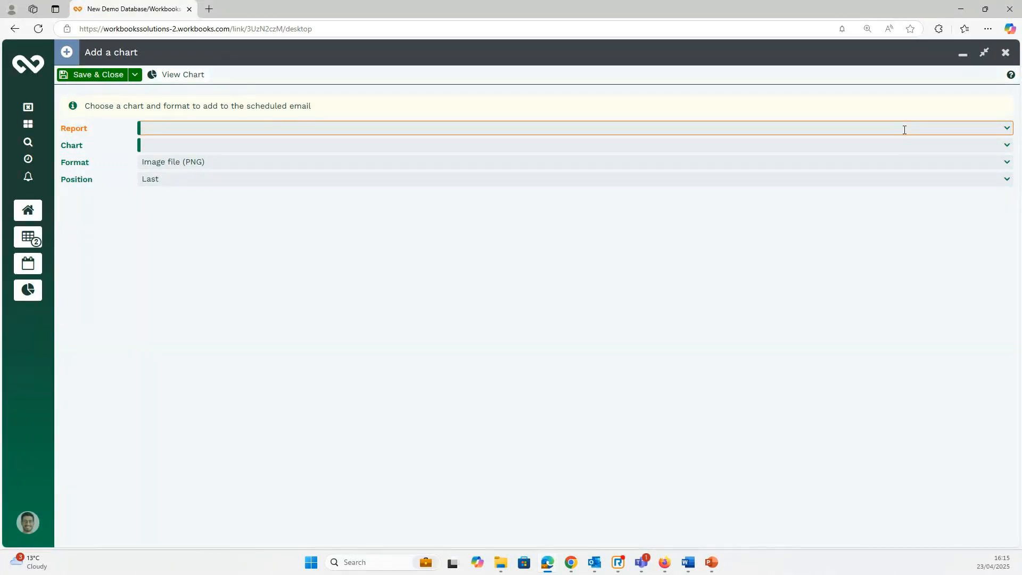
Set the chart entry to report DASH - Opportunity Pipeline Reports with chart Pipeline by Rep, by Stage.
{"action": "type", "text": "dash"}
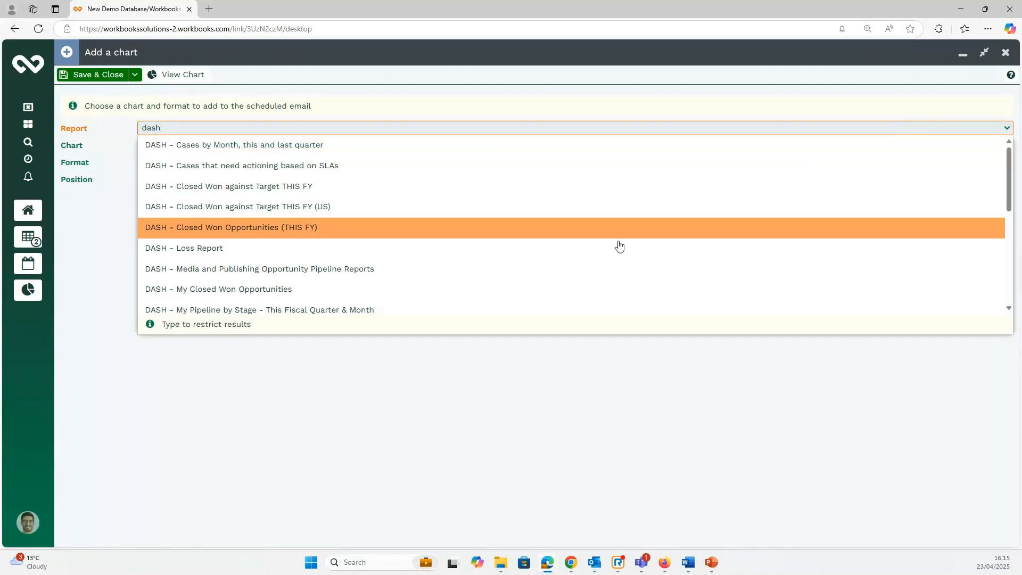
{"action": "scroll", "coordinate": [324, 253], "scroll_direction": "down", "scroll_amount": 4}
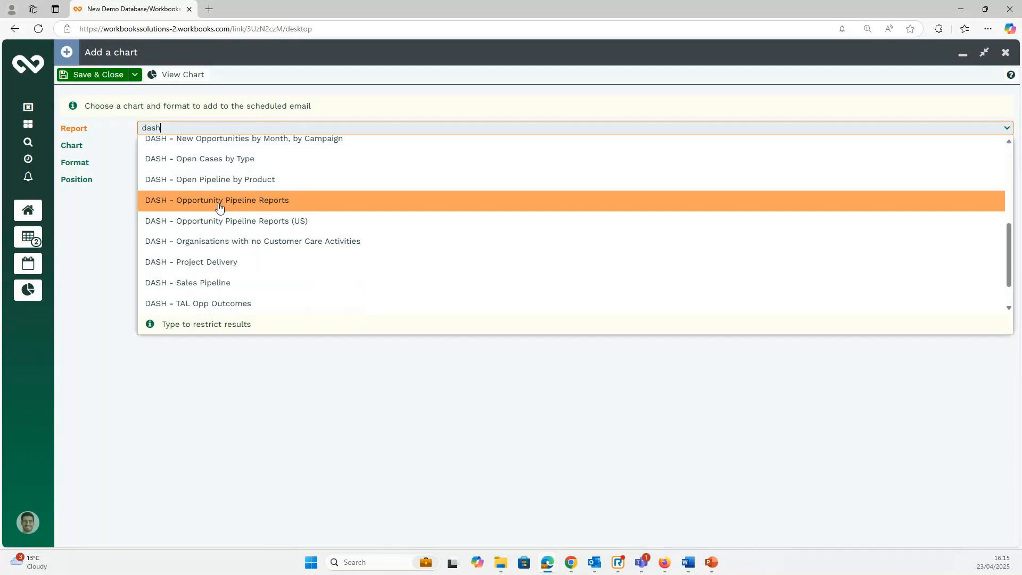
{"action": "left_click", "coordinate": [219, 201]}
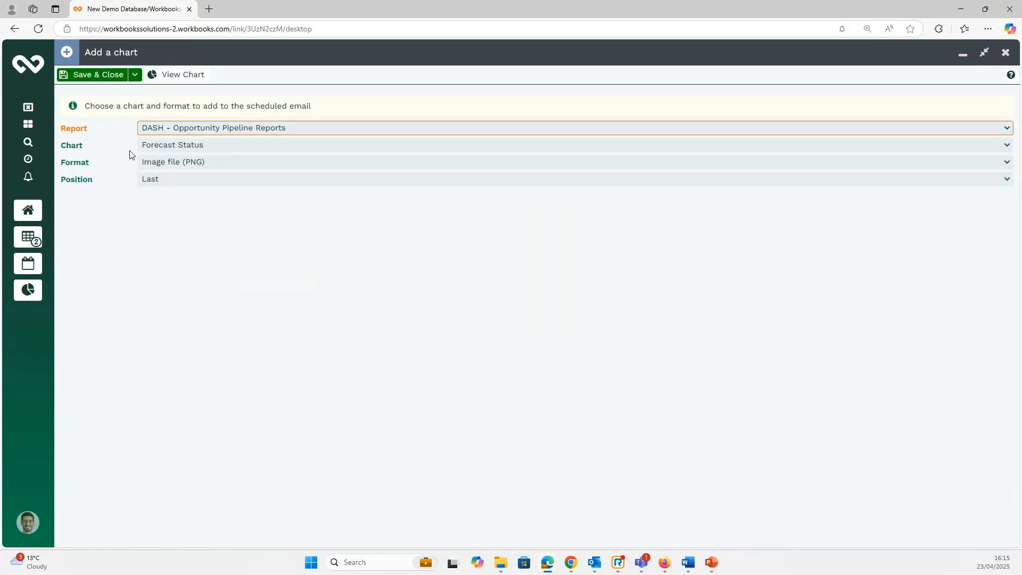
{"action": "left_click", "coordinate": [1006, 144]}
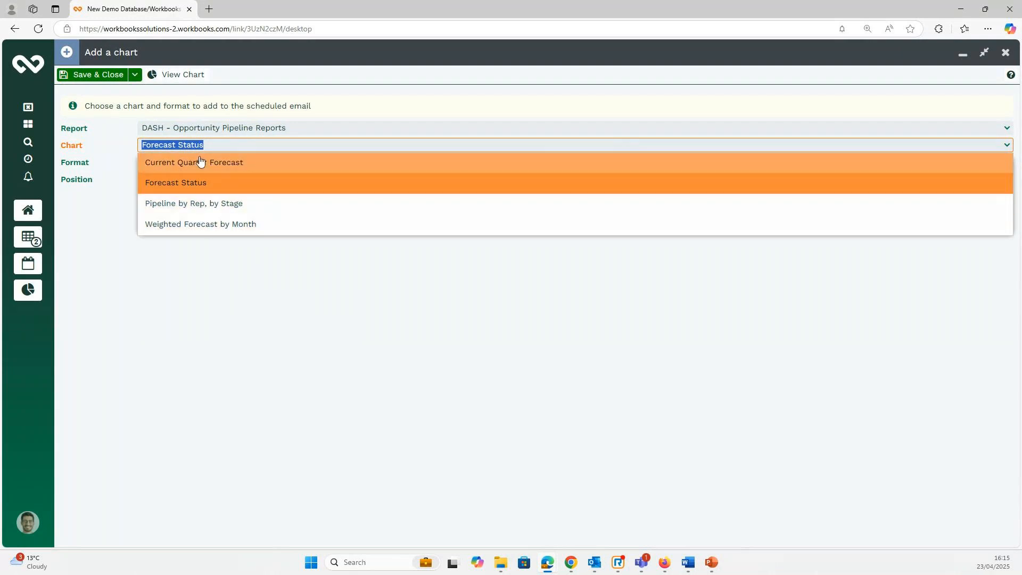
{"action": "left_click", "coordinate": [199, 211]}
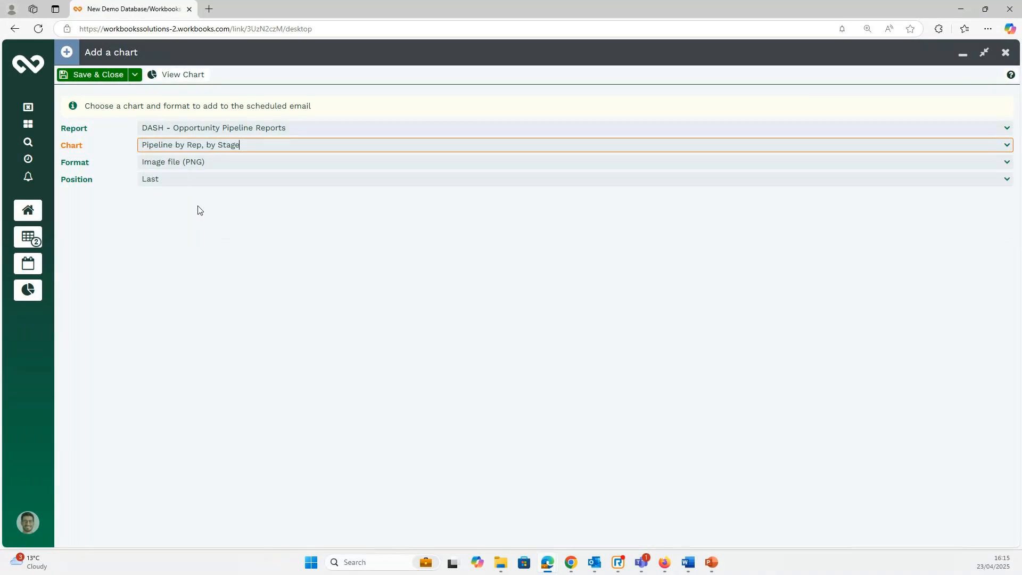
Preview the Pipeline by Rep, by Stage chart, then save and close the PNG chart entry.
{"action": "left_click", "coordinate": [184, 80]}
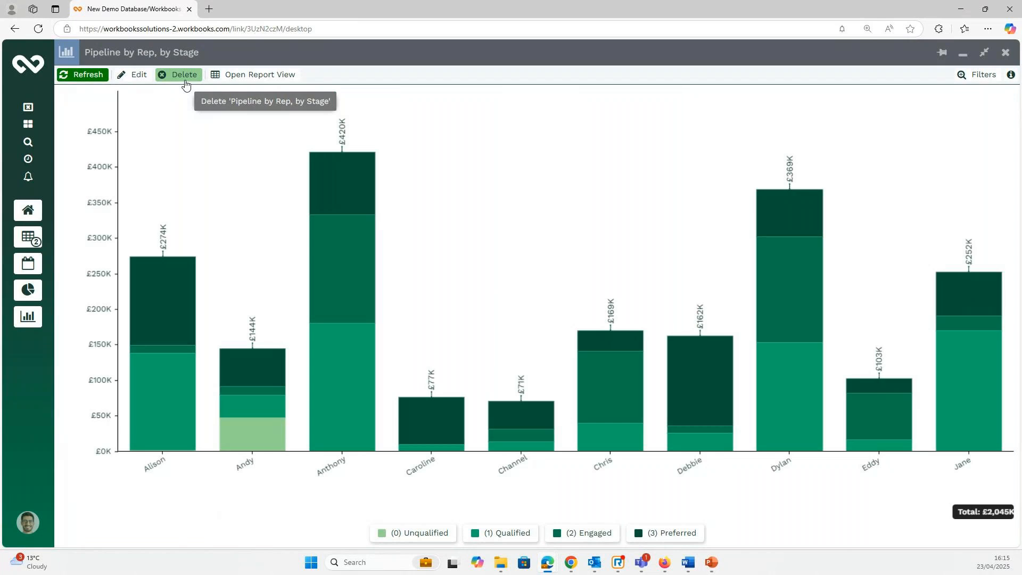
{"action": "left_click", "coordinate": [1006, 52]}
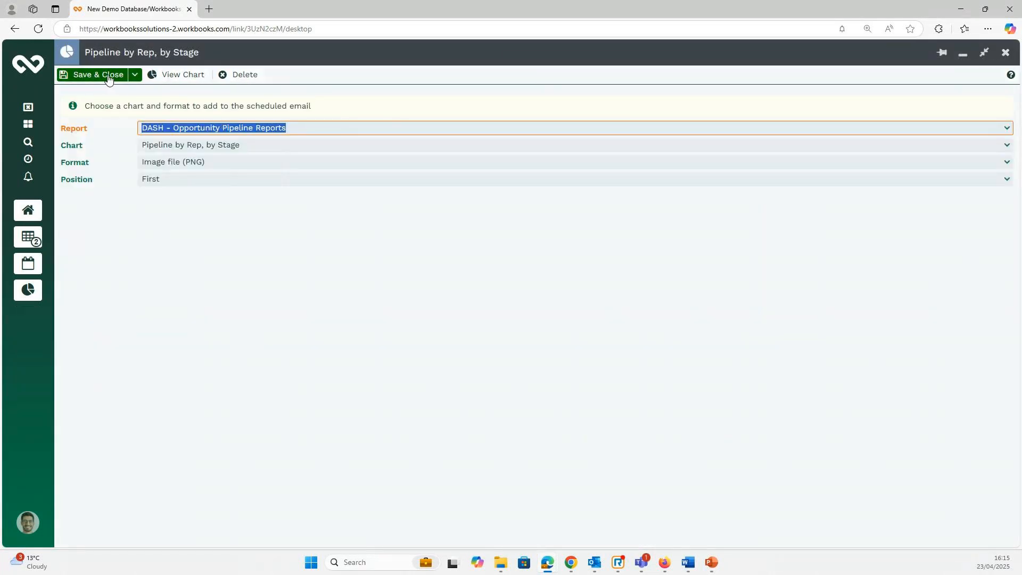
{"action": "left_click", "coordinate": [135, 75]}
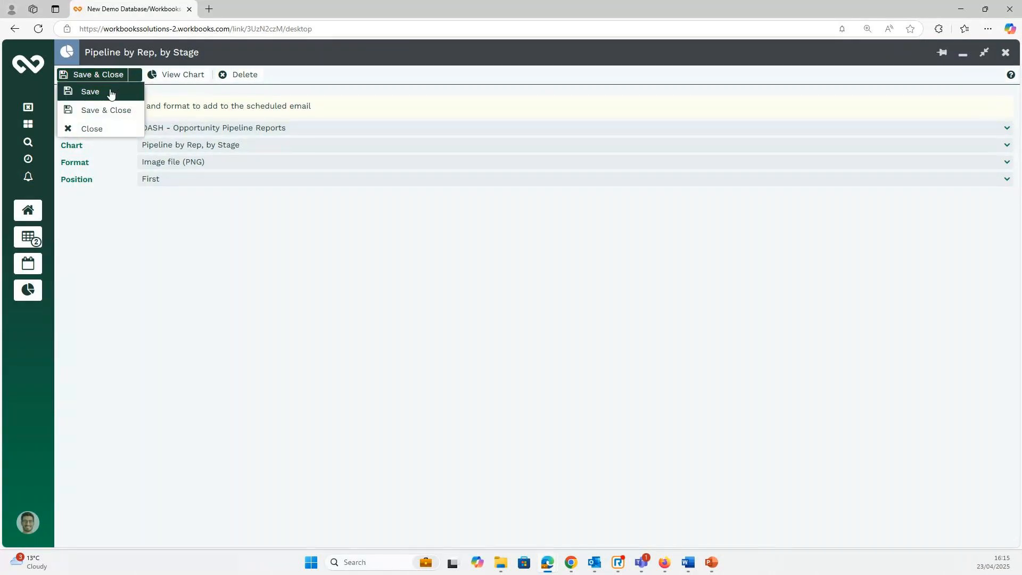
{"action": "left_click", "coordinate": [101, 111]}
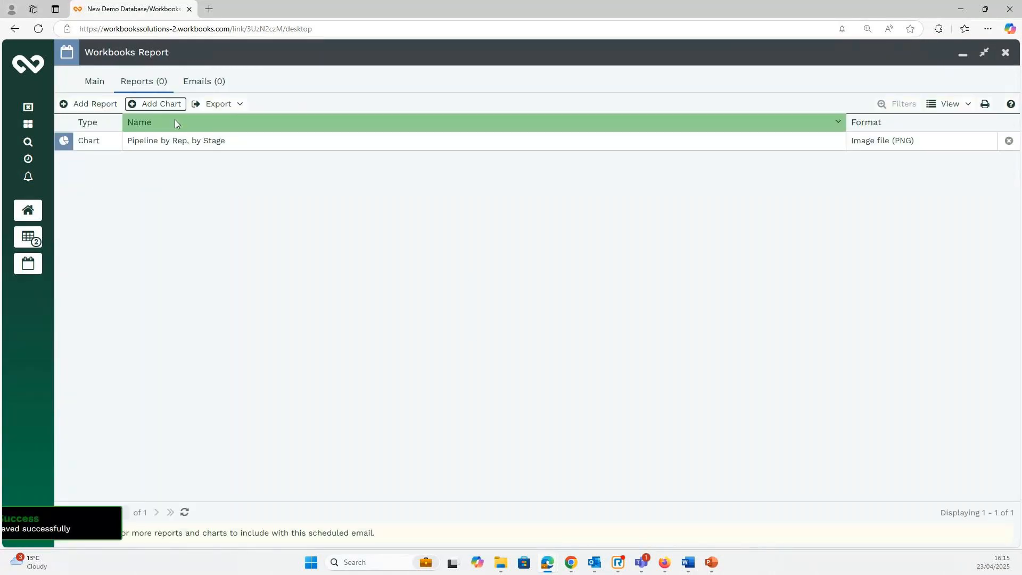
{"action": "left_click", "coordinate": [161, 104]}
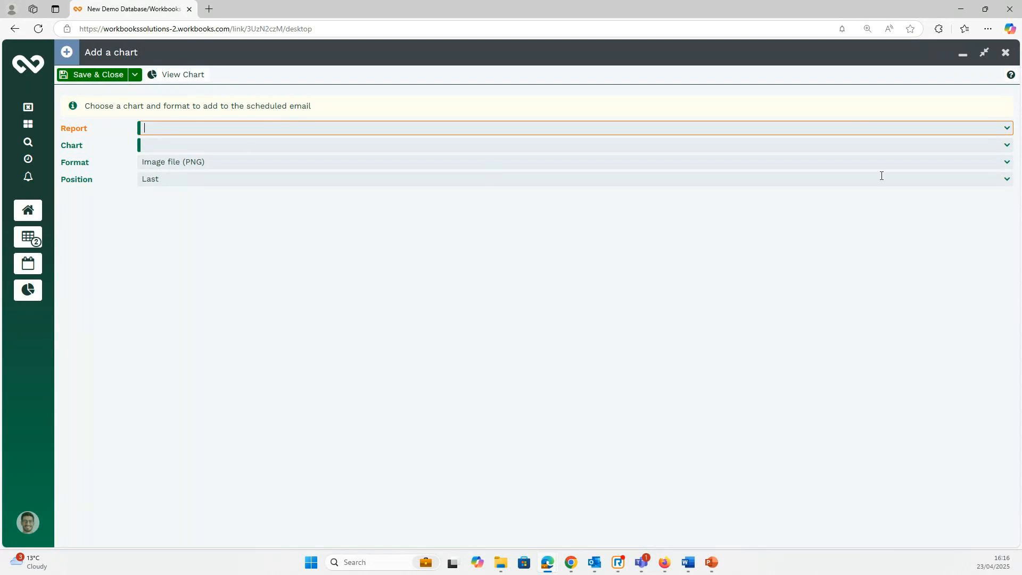
{"action": "left_click", "coordinate": [1009, 167]}
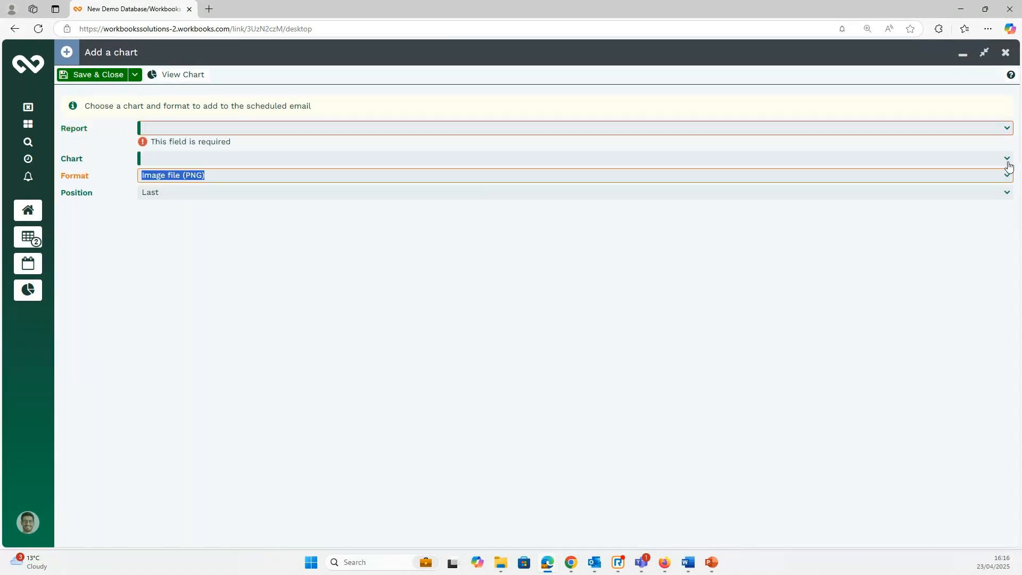
{"action": "left_click", "coordinate": [1006, 176]}
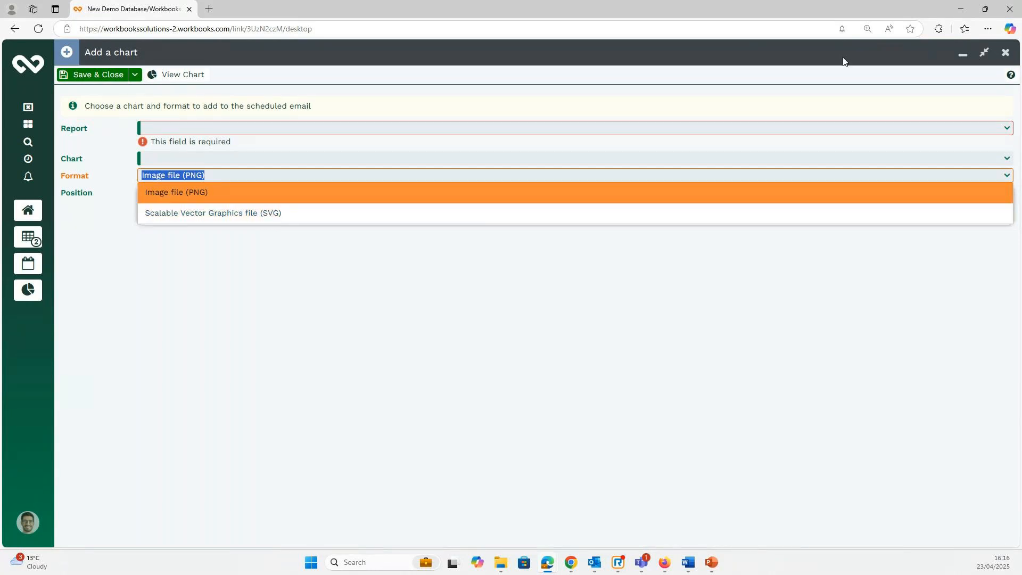
{"action": "left_click", "coordinate": [1004, 52]}
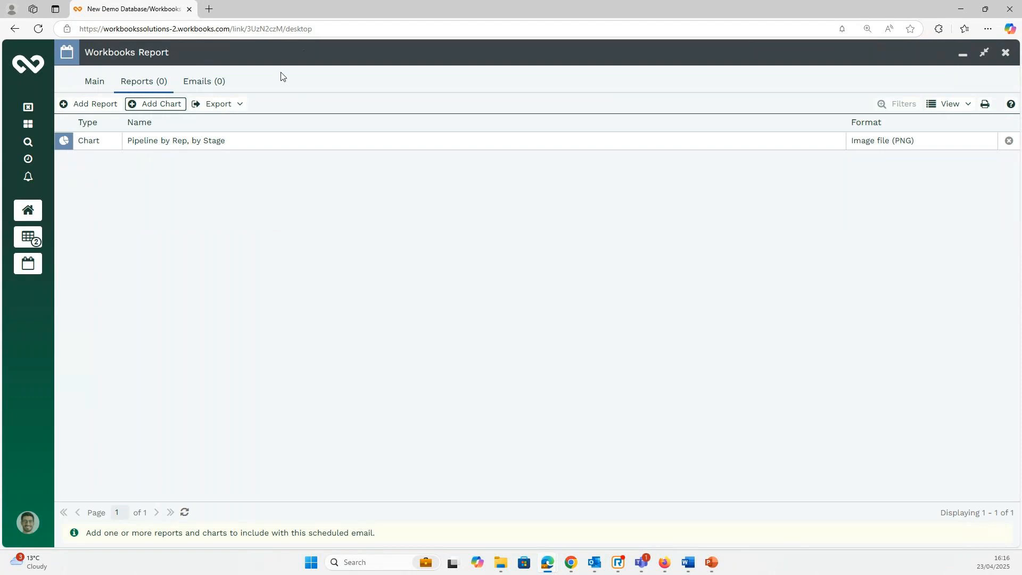
{"action": "left_click", "coordinate": [88, 105]}
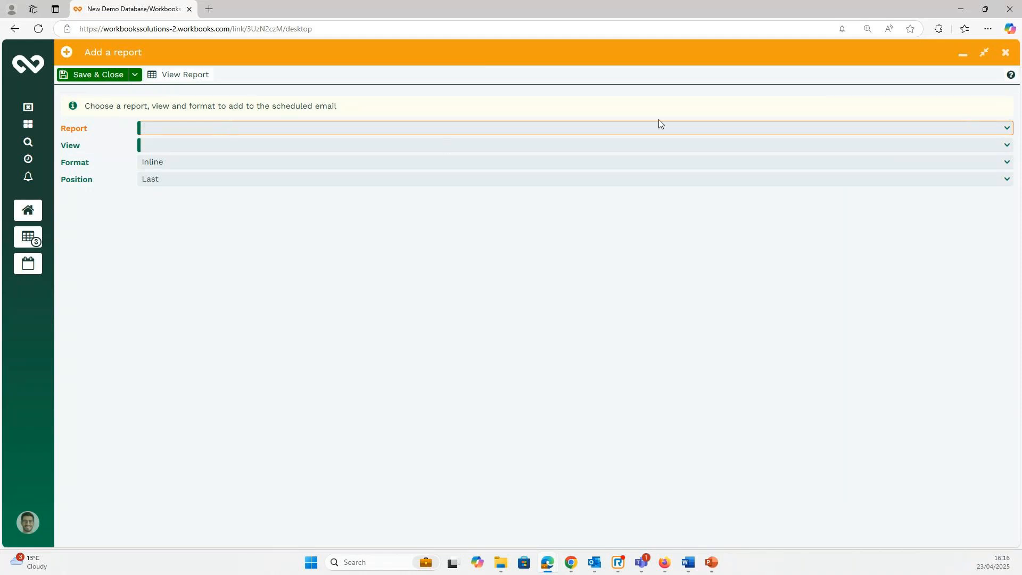
Add report DASH - Opportunity Pipeline Reports with view Sales Pipeline by Rep and preview its results.
{"action": "type", "text": "dash"}
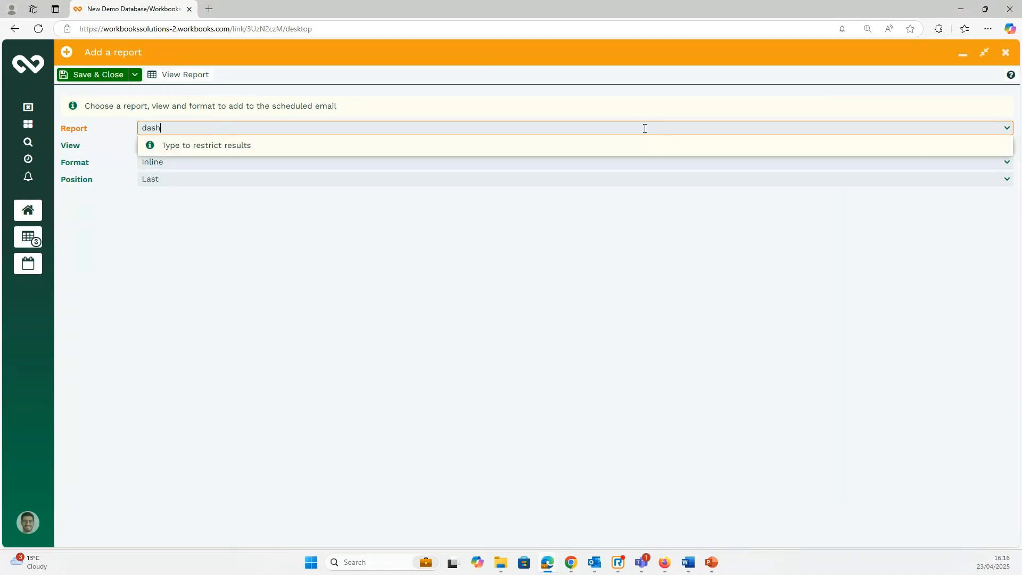
{"action": "scroll", "coordinate": [298, 234], "scroll_direction": "down", "scroll_amount": 5}
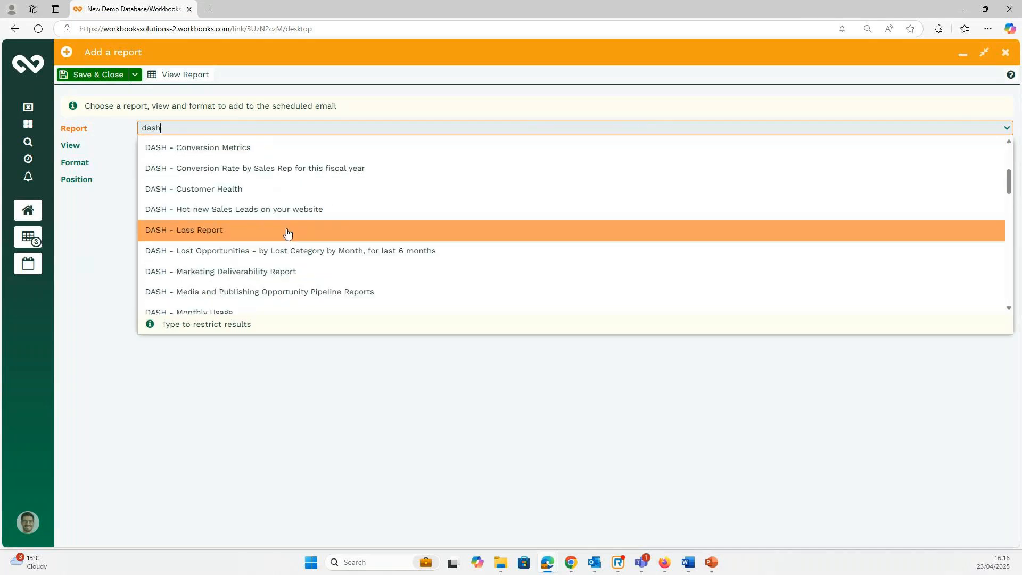
{"action": "scroll", "coordinate": [202, 216], "scroll_direction": "down", "scroll_amount": 5}
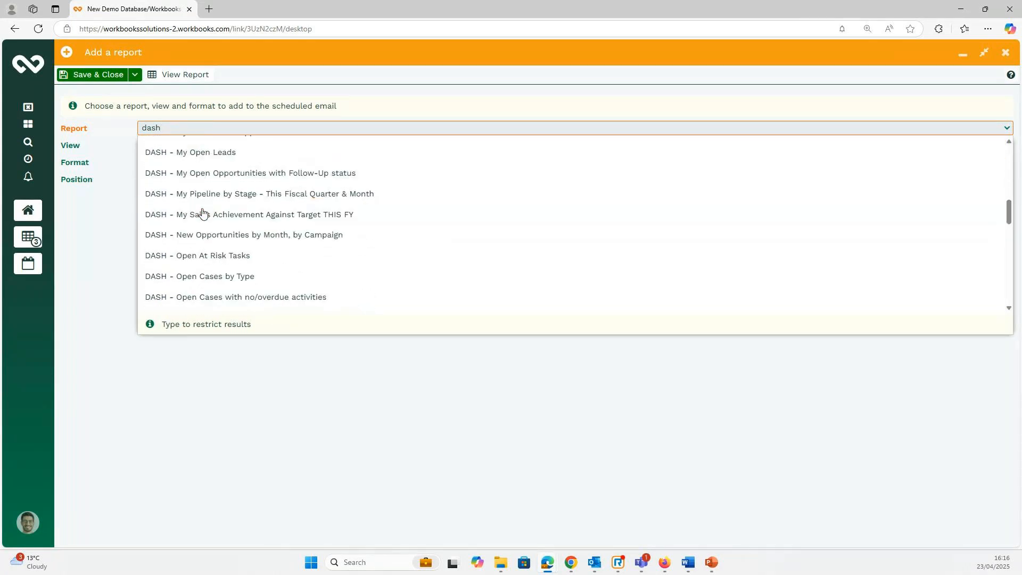
{"action": "scroll", "coordinate": [206, 234], "scroll_direction": "down", "scroll_amount": 3}
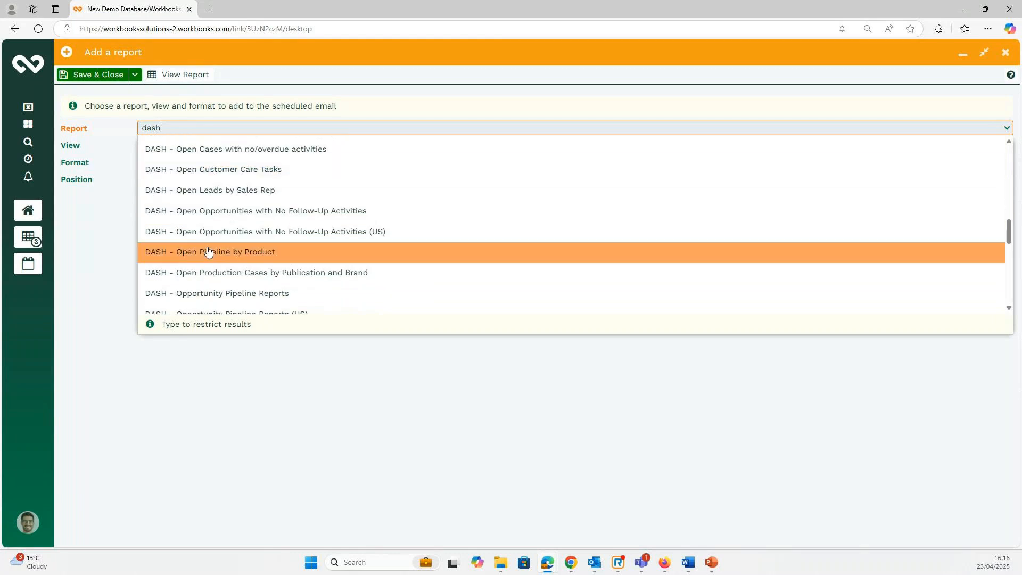
{"action": "left_click", "coordinate": [210, 293]}
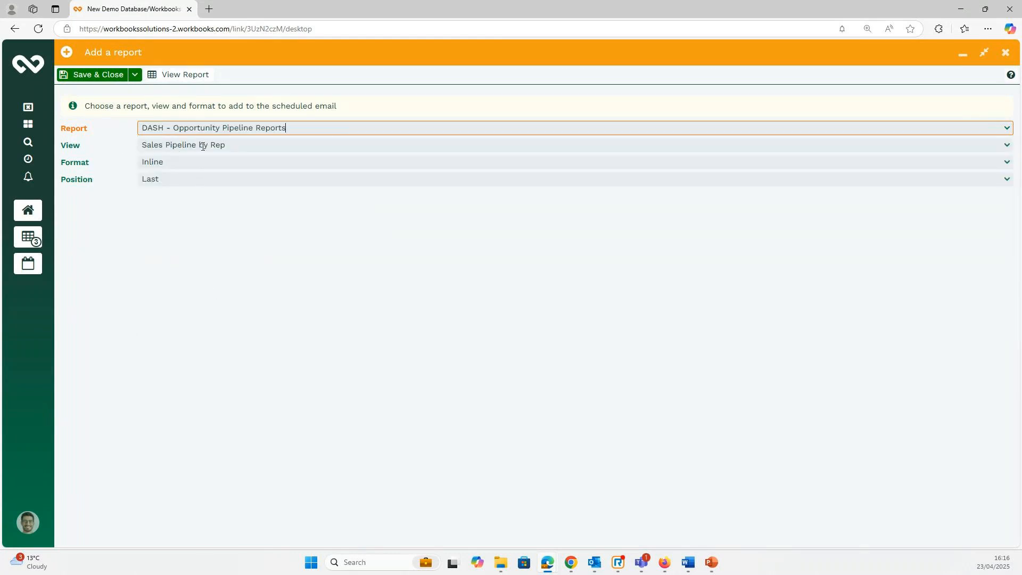
{"action": "left_click", "coordinate": [1008, 147]}
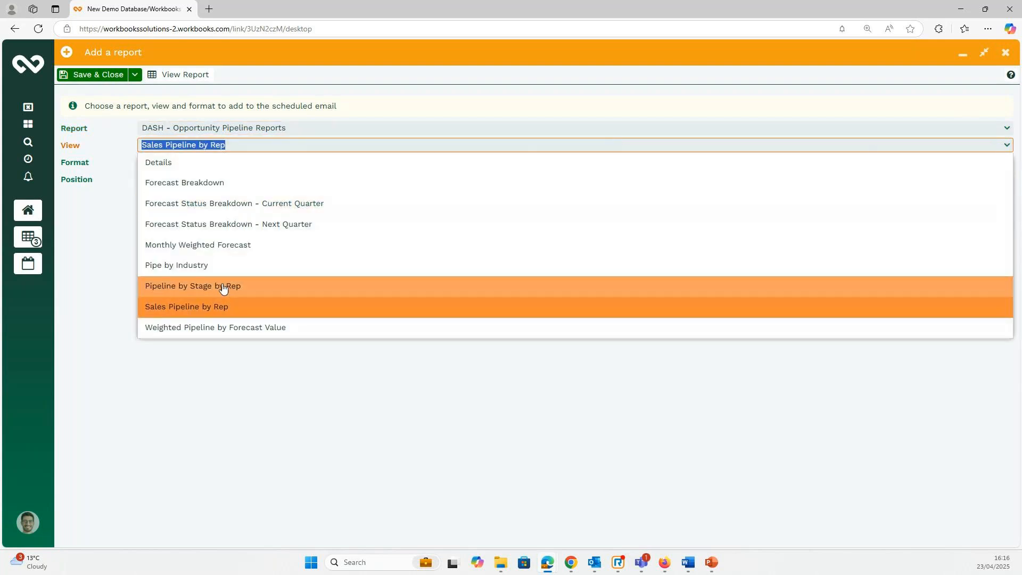
{"action": "left_click", "coordinate": [215, 307]}
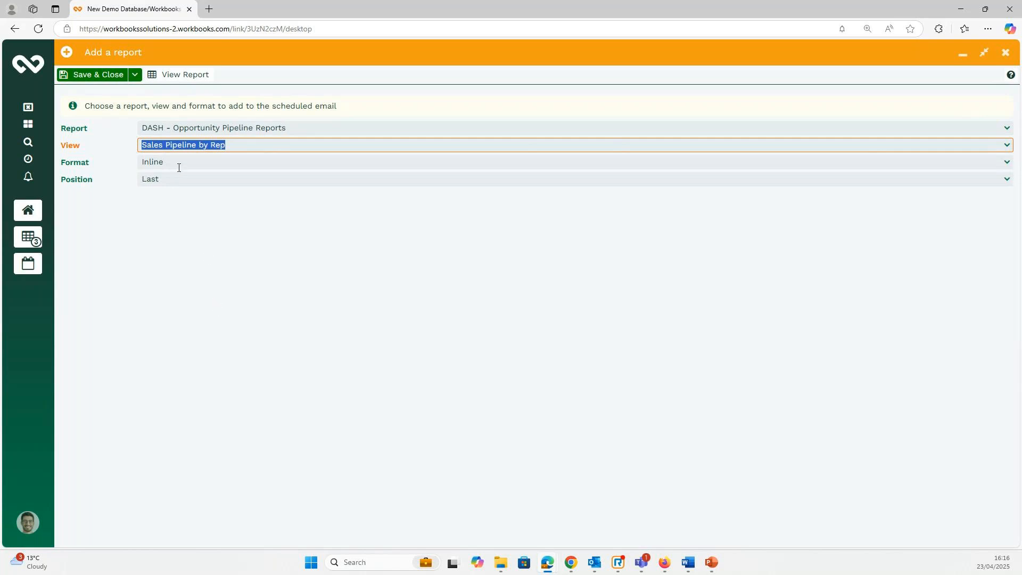
{"action": "left_click", "coordinate": [187, 75]}
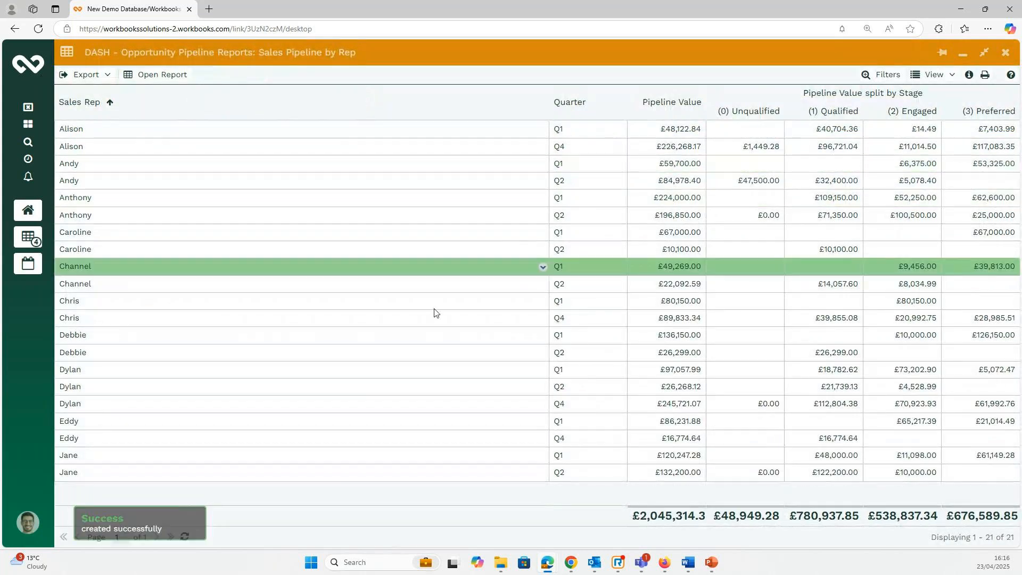
Close the report preview, keep Format as Inline, and open Preferences from the account menu.
{"action": "left_click", "coordinate": [1005, 52]}
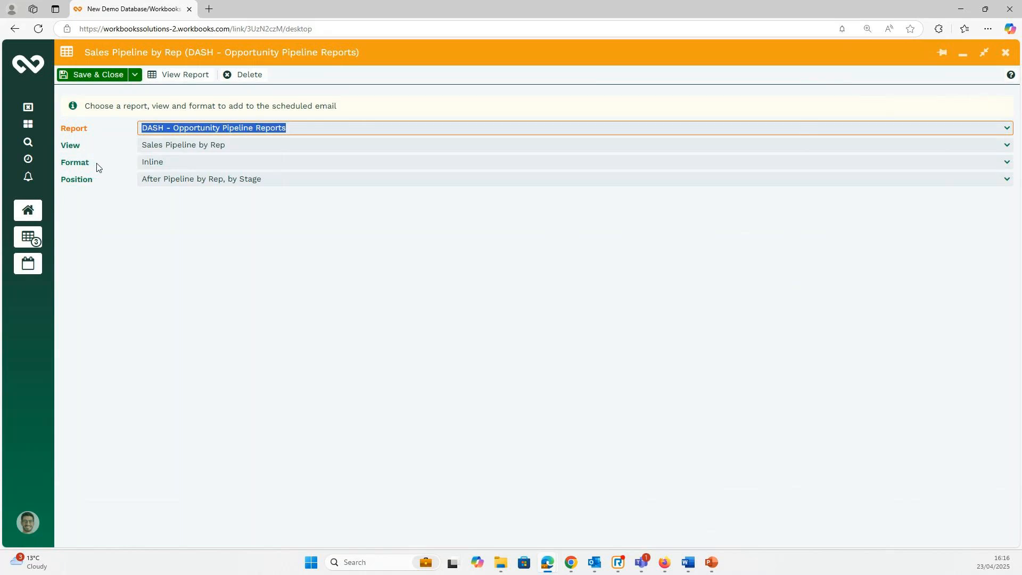
{"action": "left_click", "coordinate": [219, 162]}
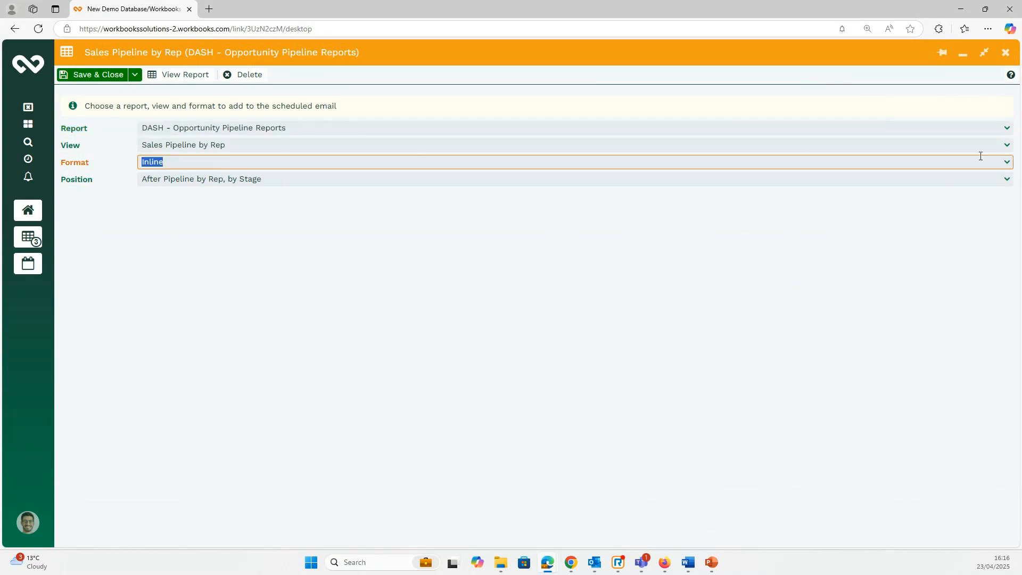
{"action": "left_click", "coordinate": [1006, 165]}
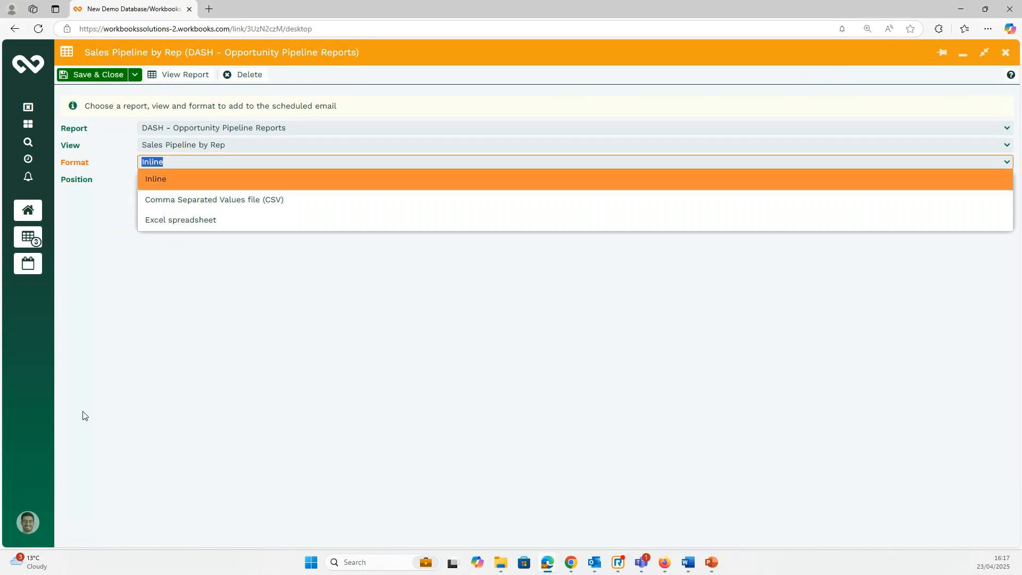
{"action": "left_click", "coordinate": [28, 523]}
{"action": "left_click", "coordinate": [97, 453]}
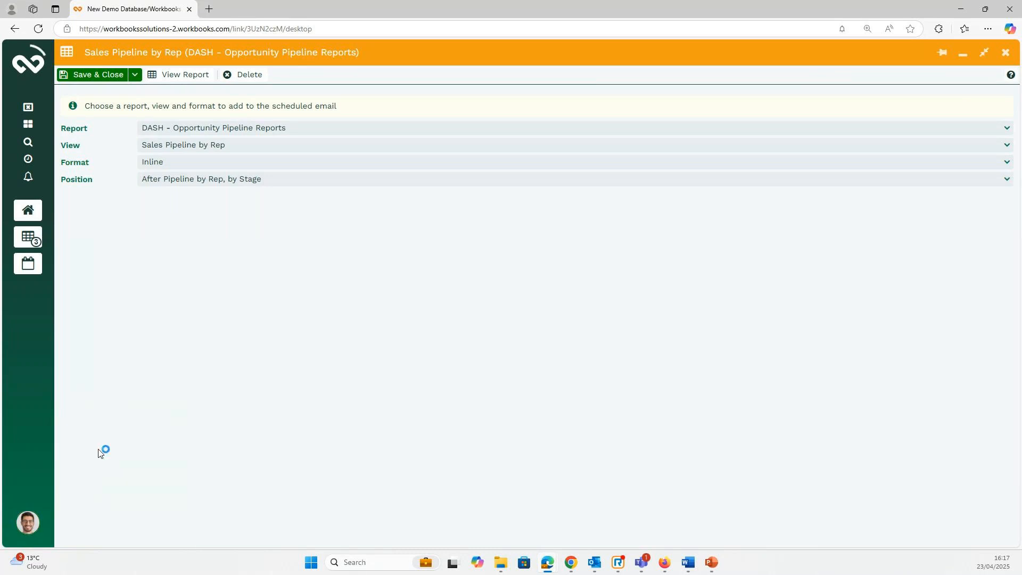
Review the Desktop Behaviour preferences (100 records per page) and close the preferences window.
{"action": "left_click", "coordinate": [133, 137]}
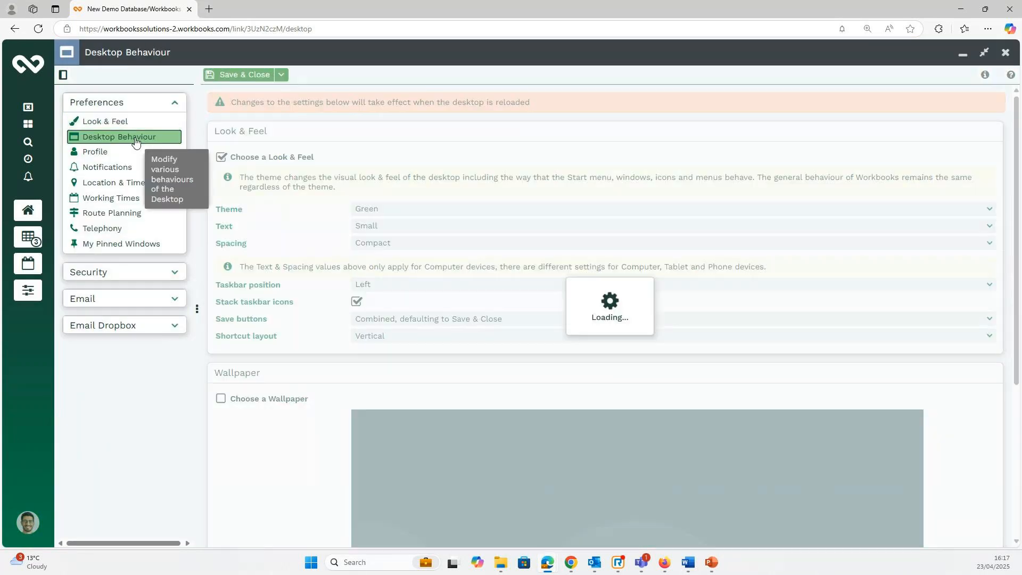
{"action": "scroll", "coordinate": [477, 279], "scroll_direction": "down", "scroll_amount": 5}
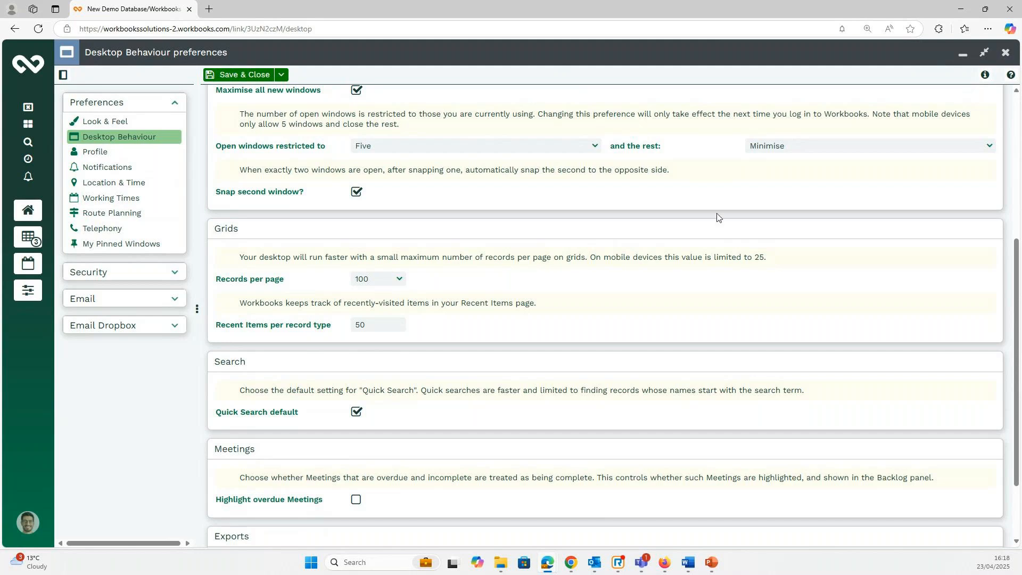
{"action": "left_click", "coordinate": [1006, 53]}
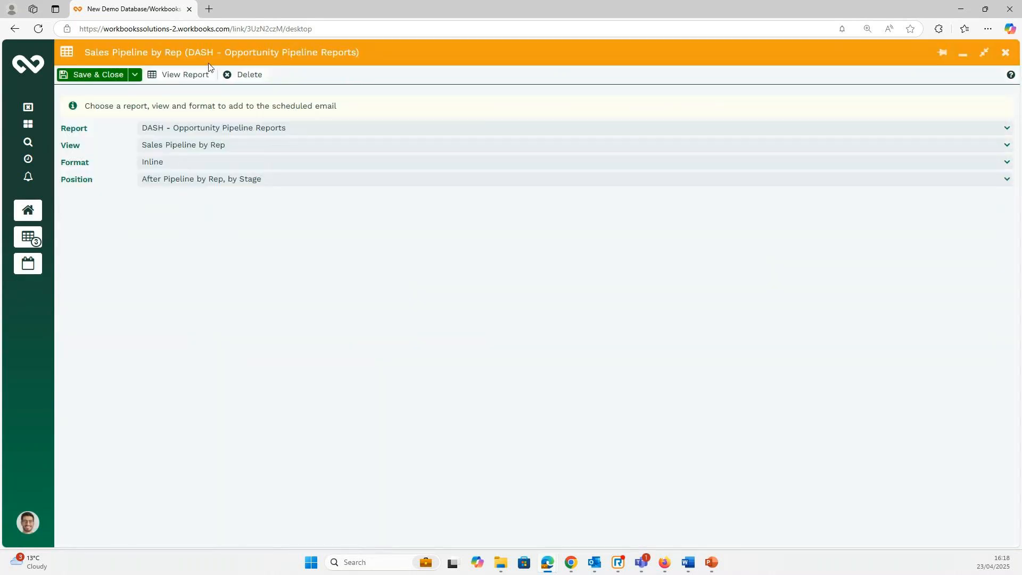
{"action": "left_click", "coordinate": [105, 76]}
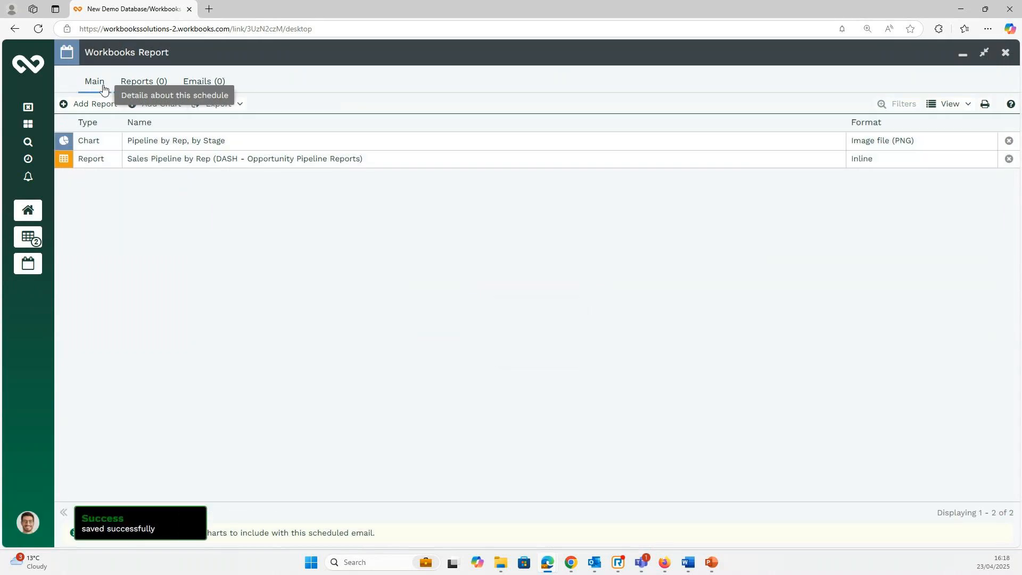
{"action": "left_click", "coordinate": [104, 83]}
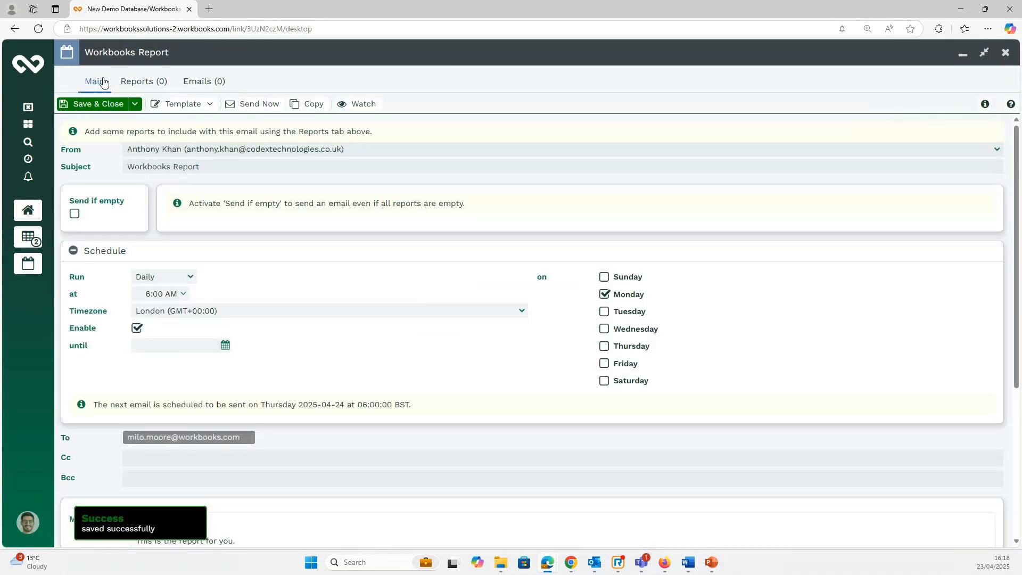
{"action": "scroll", "coordinate": [353, 346], "scroll_direction": "down", "scroll_amount": 3}
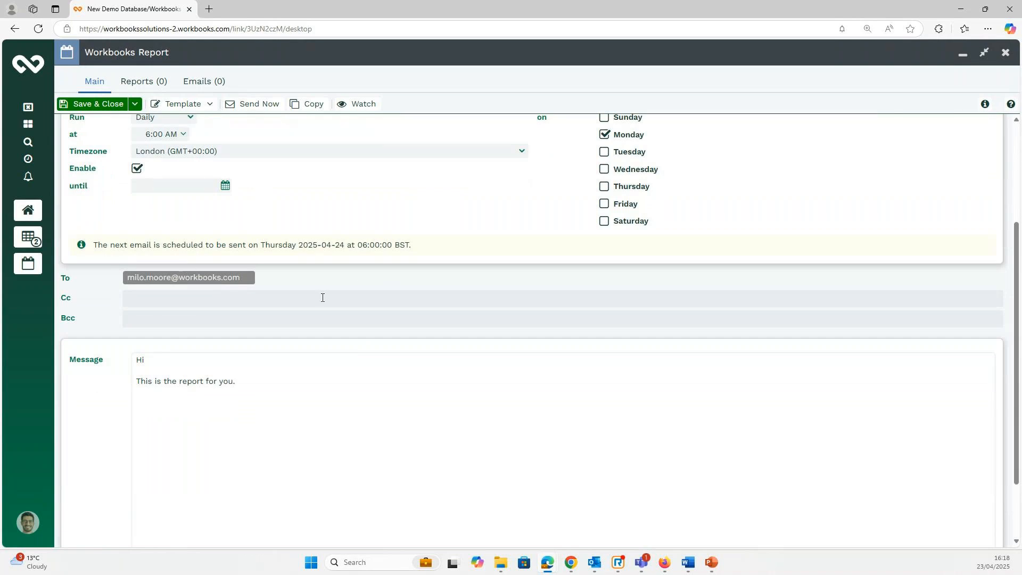
{"action": "scroll", "coordinate": [354, 274], "scroll_direction": "up", "scroll_amount": 2}
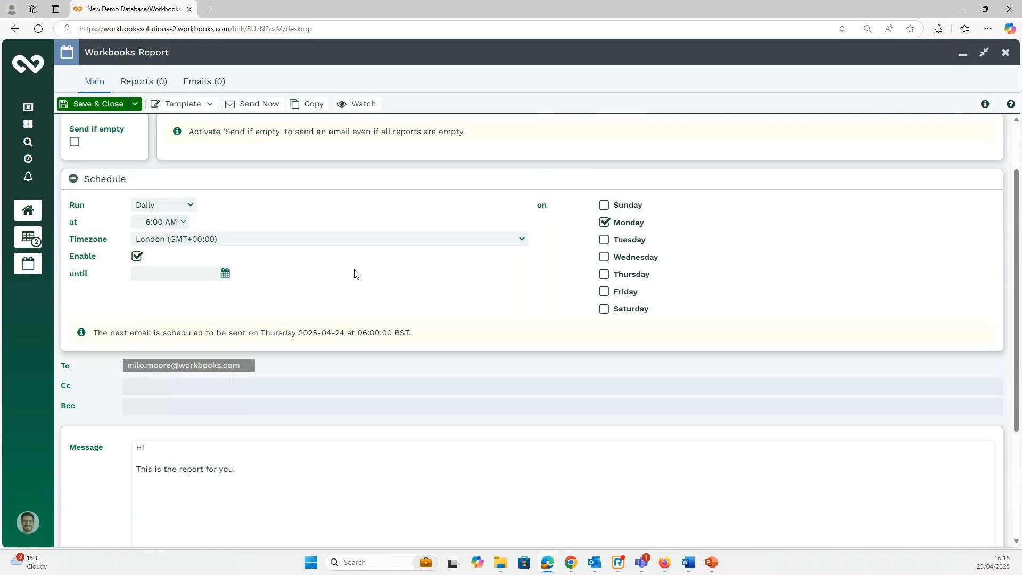
{"action": "scroll", "coordinate": [354, 273], "scroll_direction": "up", "scroll_amount": 1}
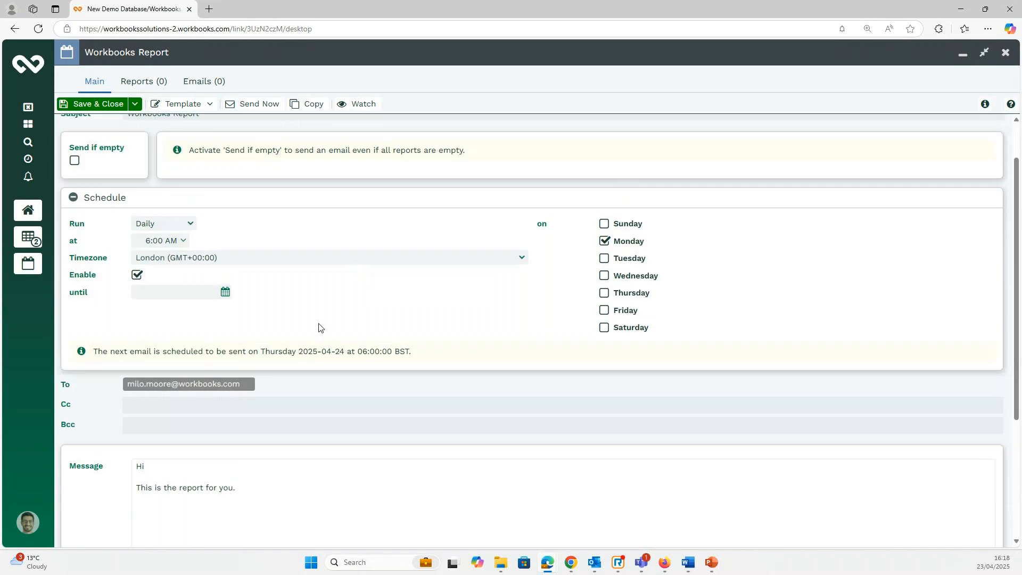
{"action": "scroll", "coordinate": [321, 316], "scroll_direction": "up", "scroll_amount": 1}
{"action": "scroll", "coordinate": [321, 315], "scroll_direction": "up", "scroll_amount": 1}
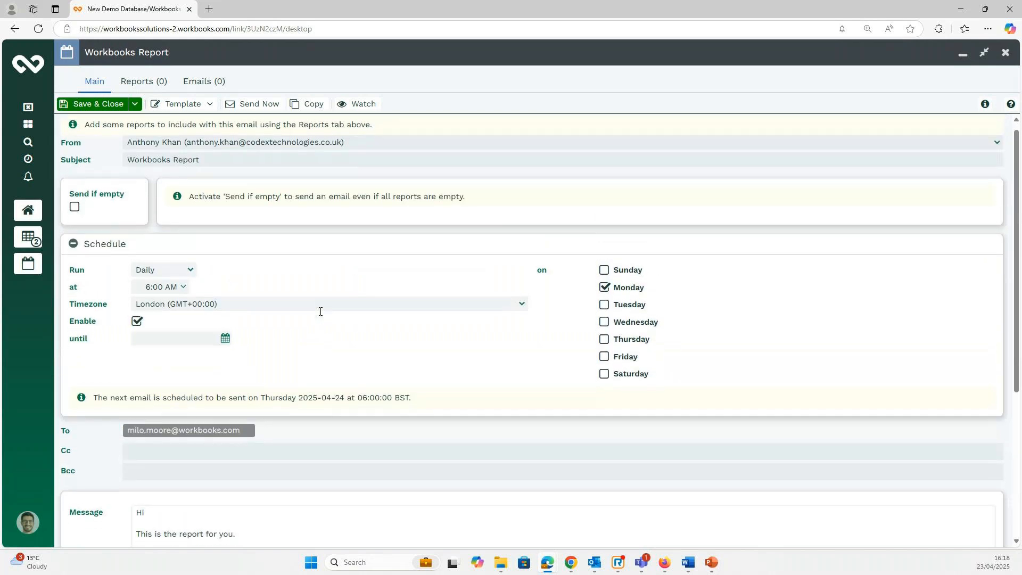
{"action": "scroll", "coordinate": [321, 314], "scroll_direction": "down", "scroll_amount": 3}
Remove the only recipient from the To field, leaving it empty.
{"action": "left_click", "coordinate": [248, 334]}
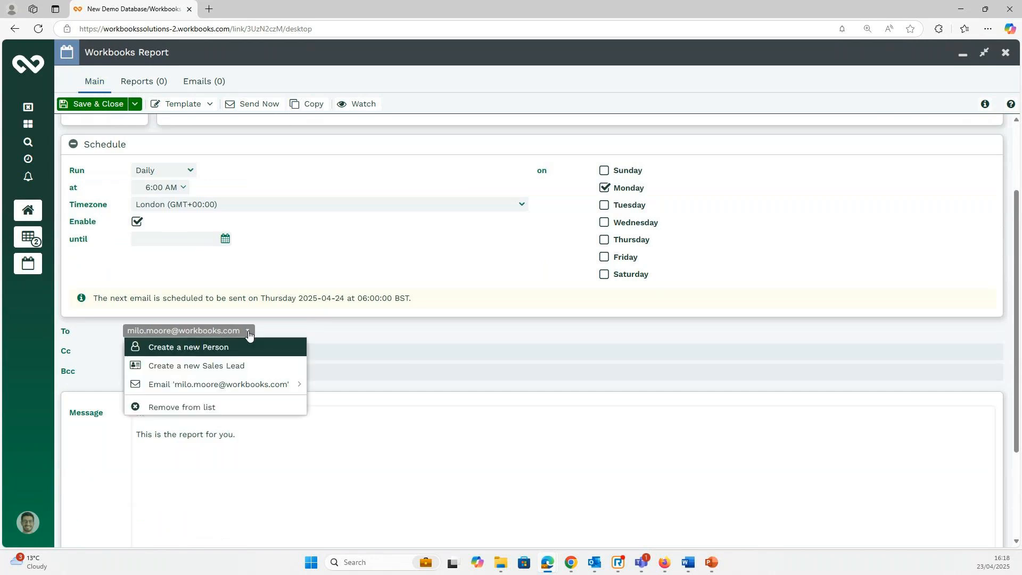
{"action": "left_click", "coordinate": [241, 406]}
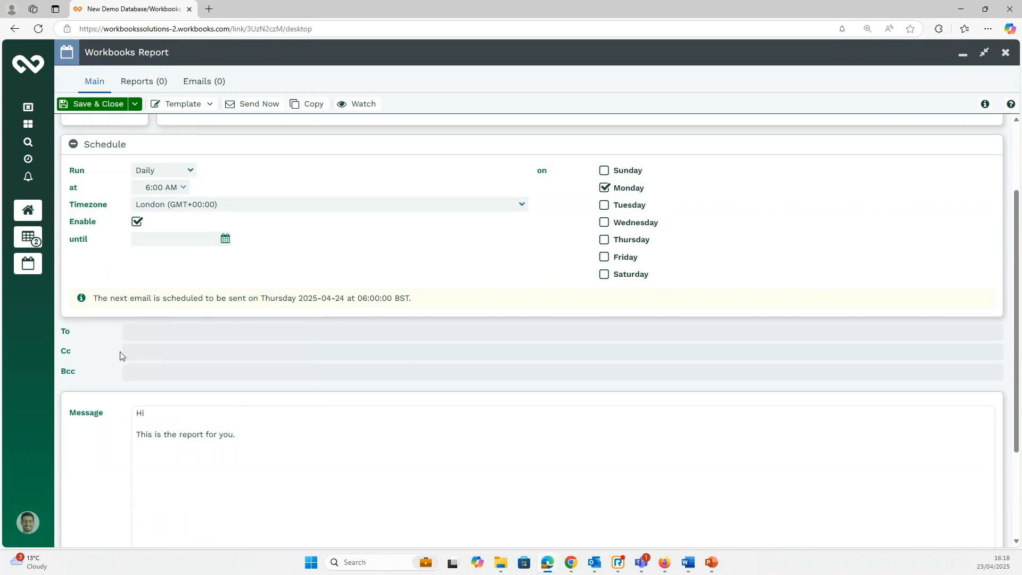
{"action": "left_click", "coordinate": [164, 335]}
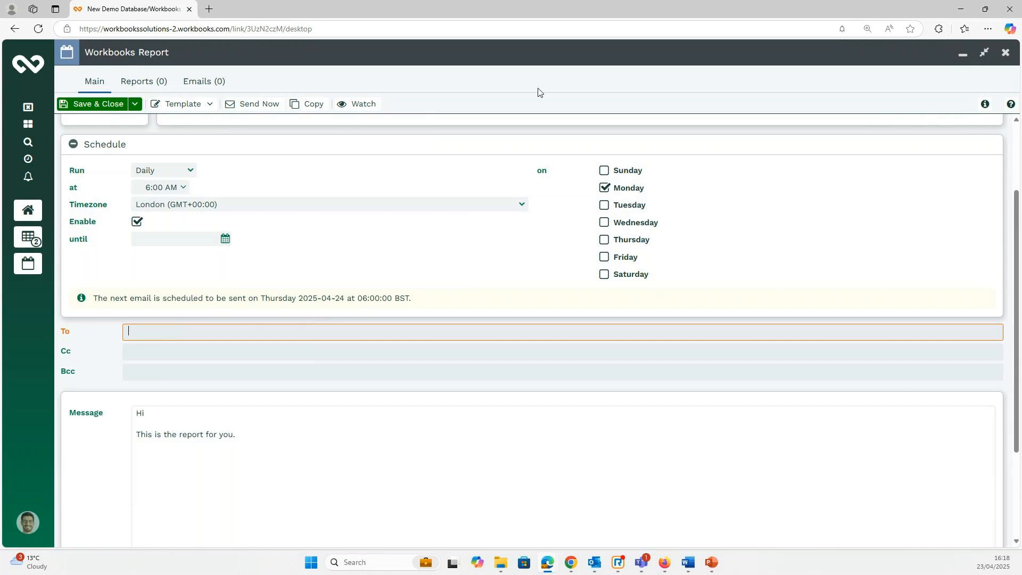
Close the scheduled email discarding changes, close All Scheduled Emails, and open the main menu.
{"action": "left_click", "coordinate": [1006, 54]}
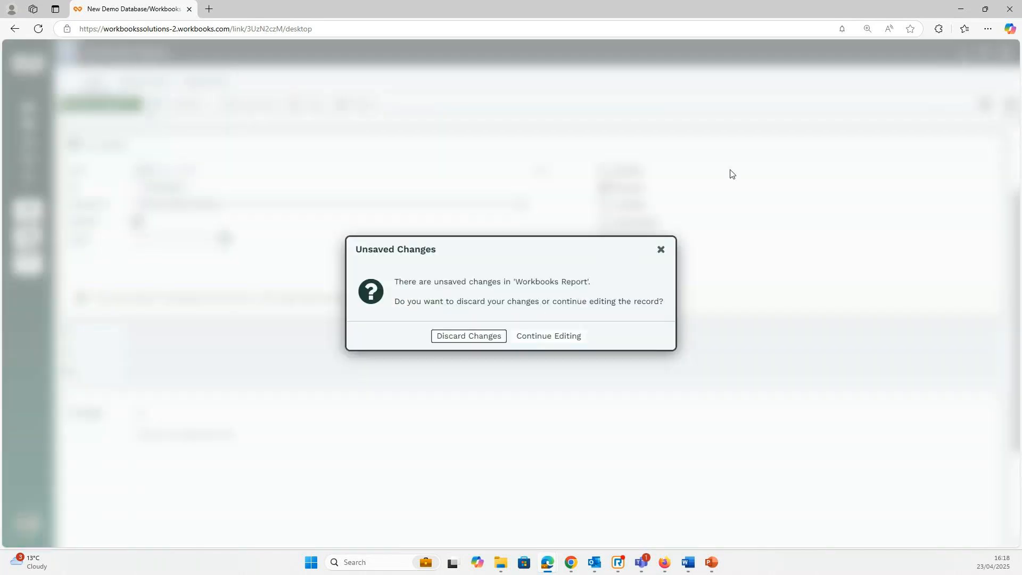
{"action": "left_click", "coordinate": [458, 334]}
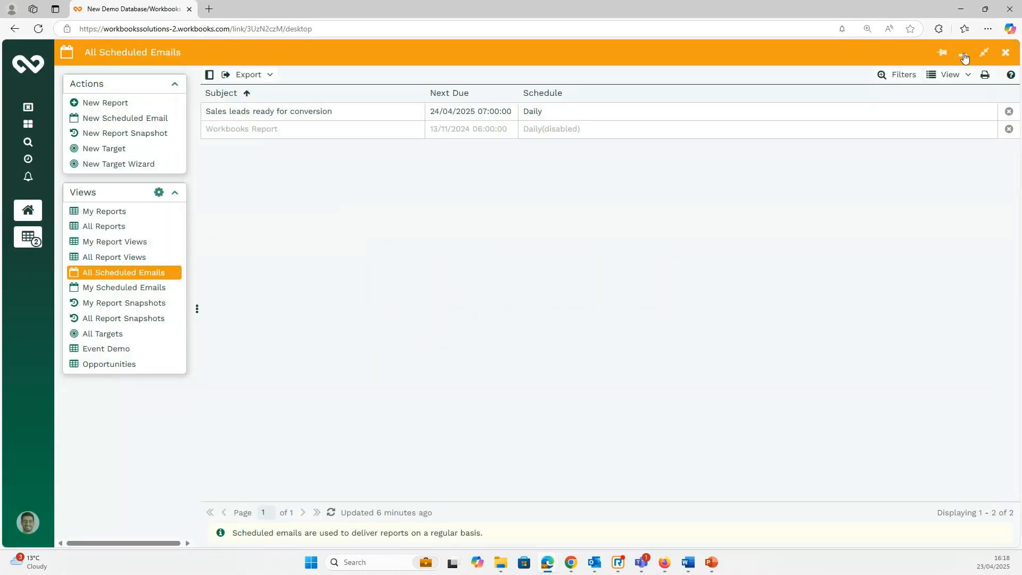
{"action": "left_click", "coordinate": [1006, 55]}
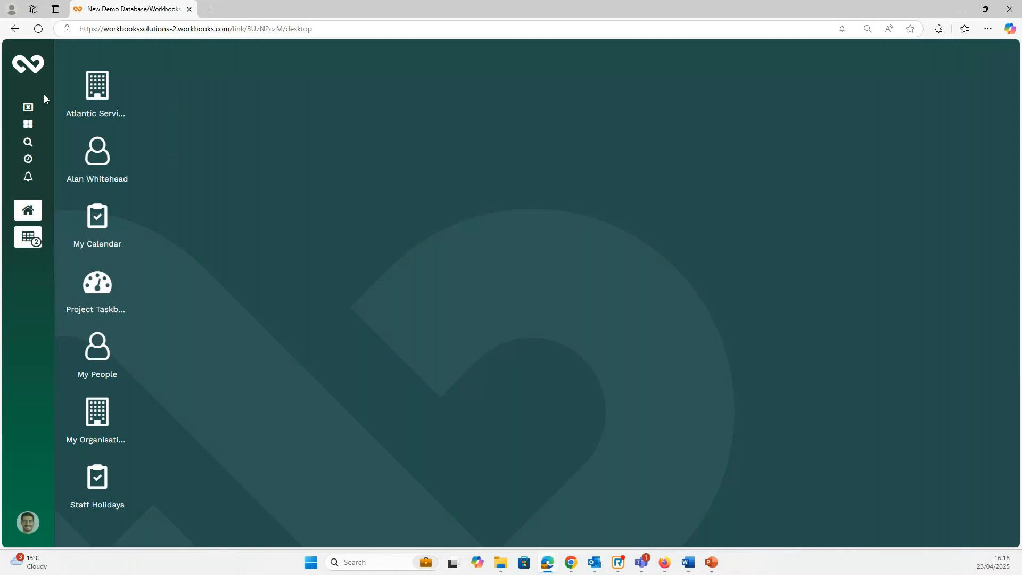
{"action": "left_click", "coordinate": [28, 67]}
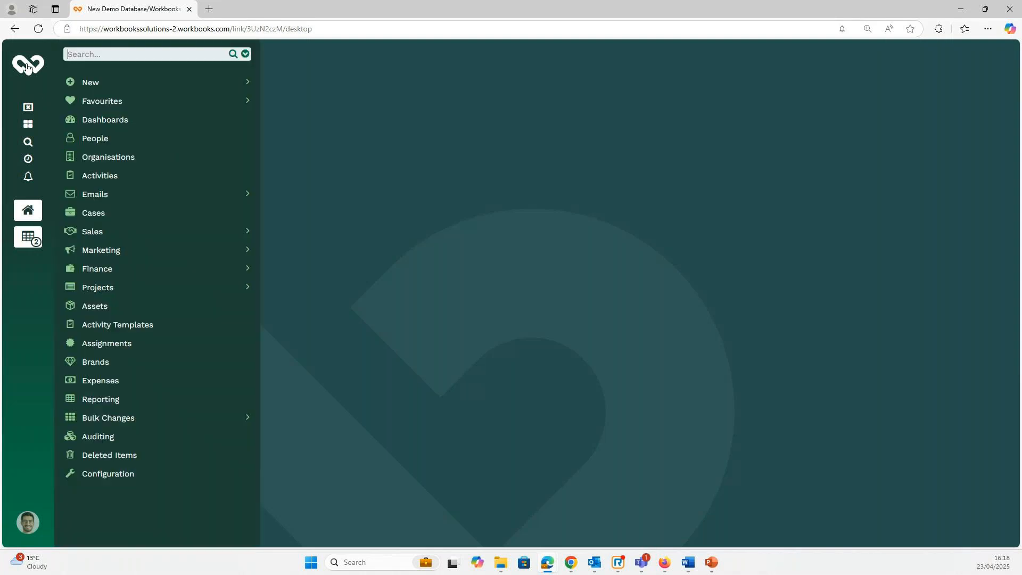
Open the Publication Targets dashboard from All Dashboards to view revenue by publication and brand performance.
{"action": "left_click", "coordinate": [120, 121]}
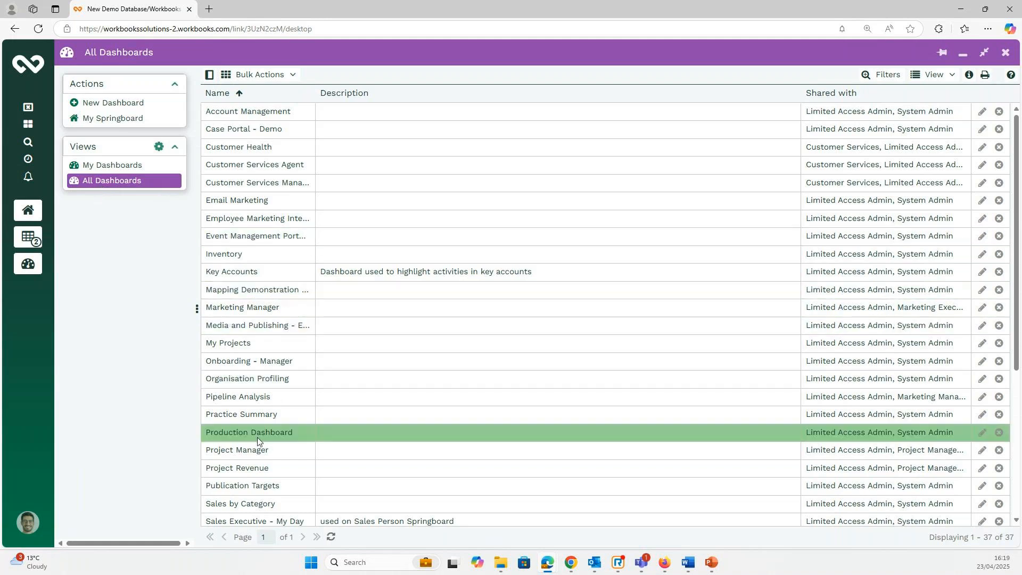
{"action": "scroll", "coordinate": [241, 417], "scroll_direction": "down", "scroll_amount": 1}
{"action": "scroll", "coordinate": [239, 414], "scroll_direction": "down", "scroll_amount": 2}
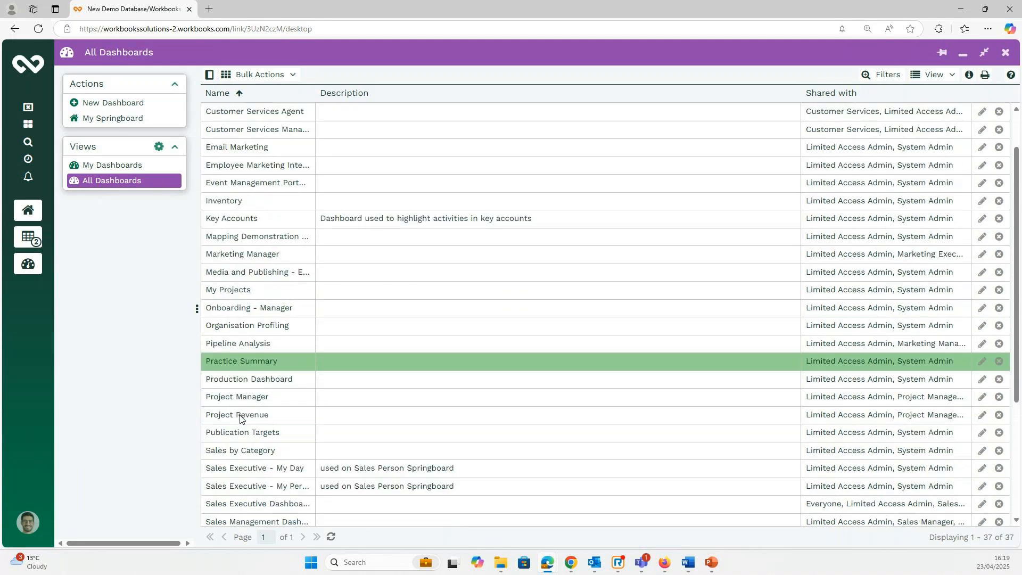
{"action": "left_click", "coordinate": [244, 436]}
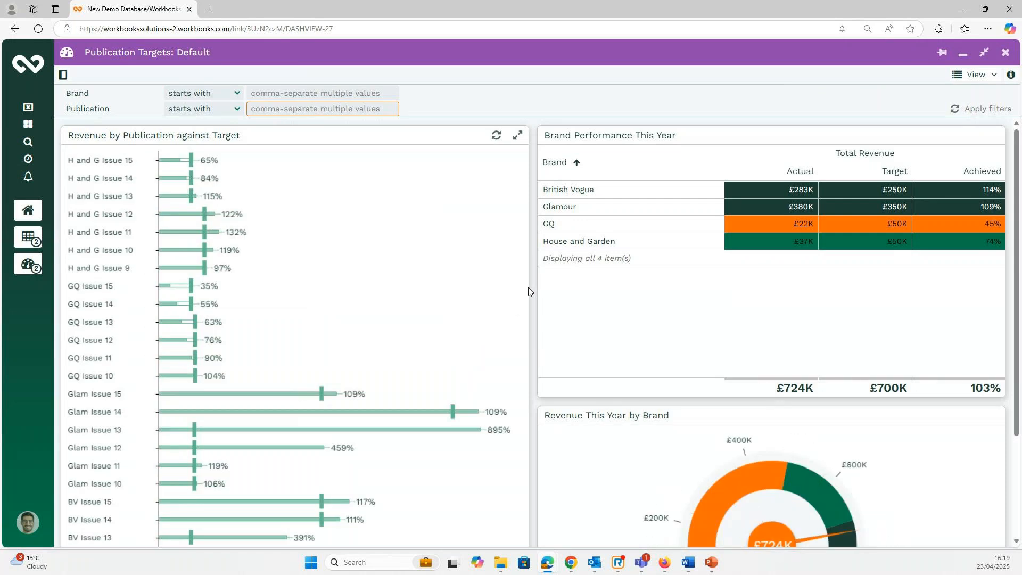
{"action": "scroll", "coordinate": [559, 296], "scroll_direction": "down", "scroll_amount": 3}
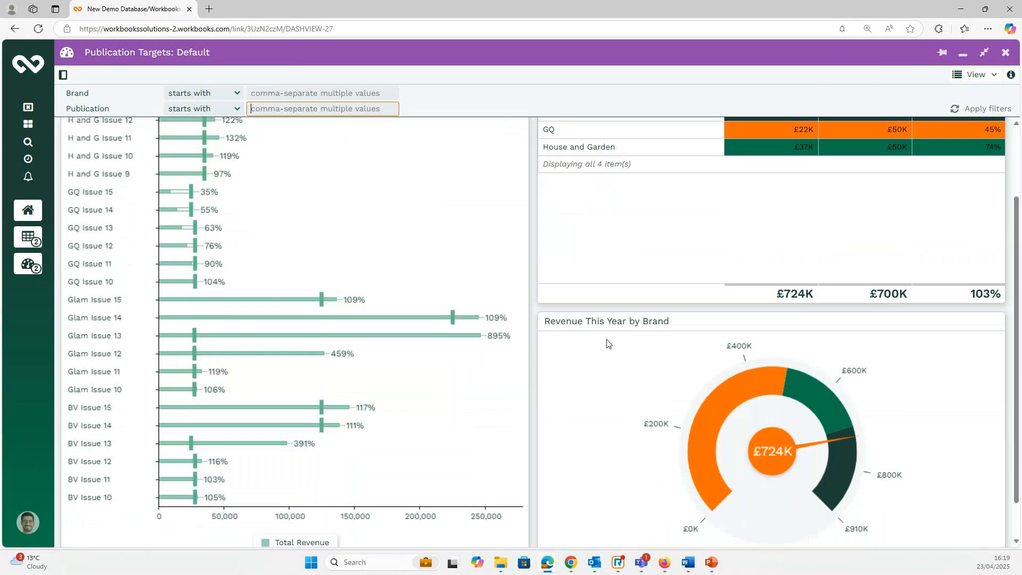
{"action": "scroll", "coordinate": [571, 336], "scroll_direction": "up", "scroll_amount": 3}
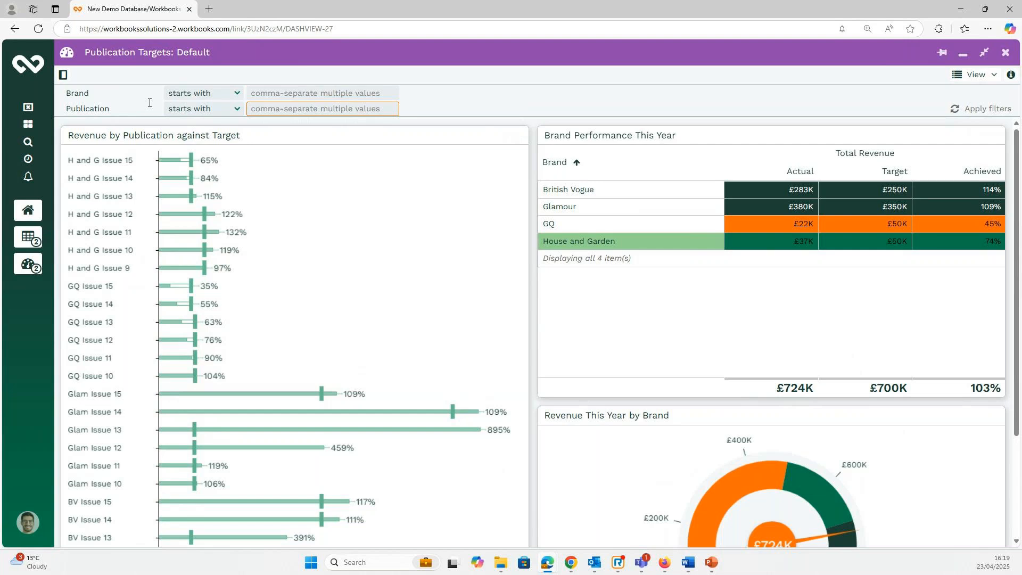
Filter the dashboard to brand 'gq', showing GQ's £22K against a £50K target.
{"action": "left_click", "coordinate": [297, 93]}
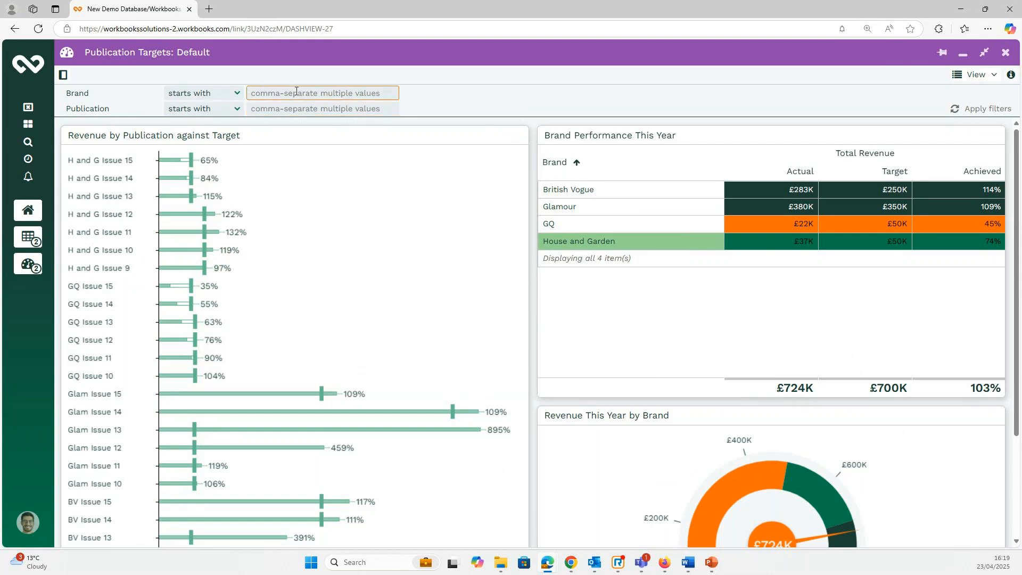
{"action": "type", "text": "gq"}
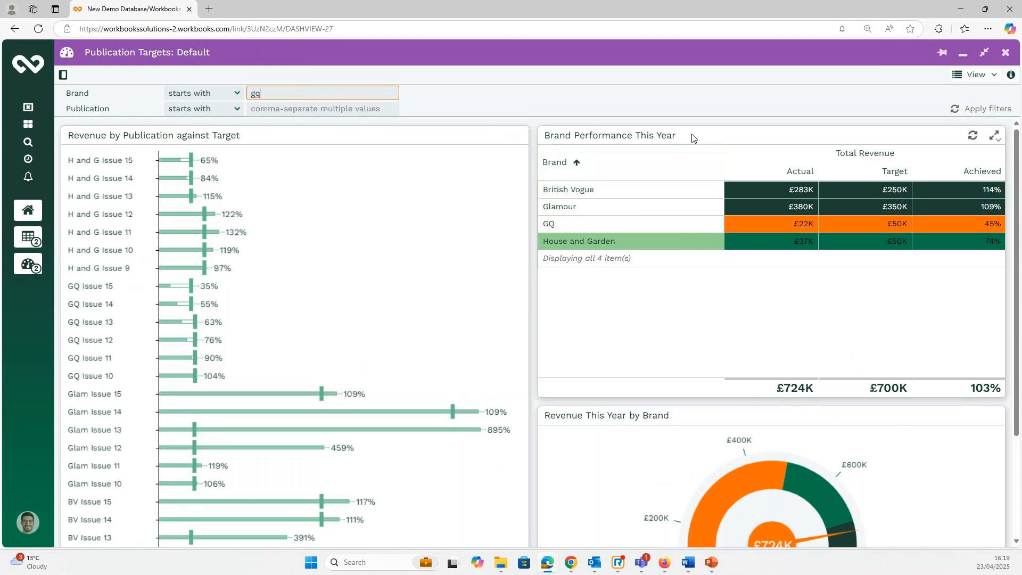
{"action": "left_click", "coordinate": [973, 110]}
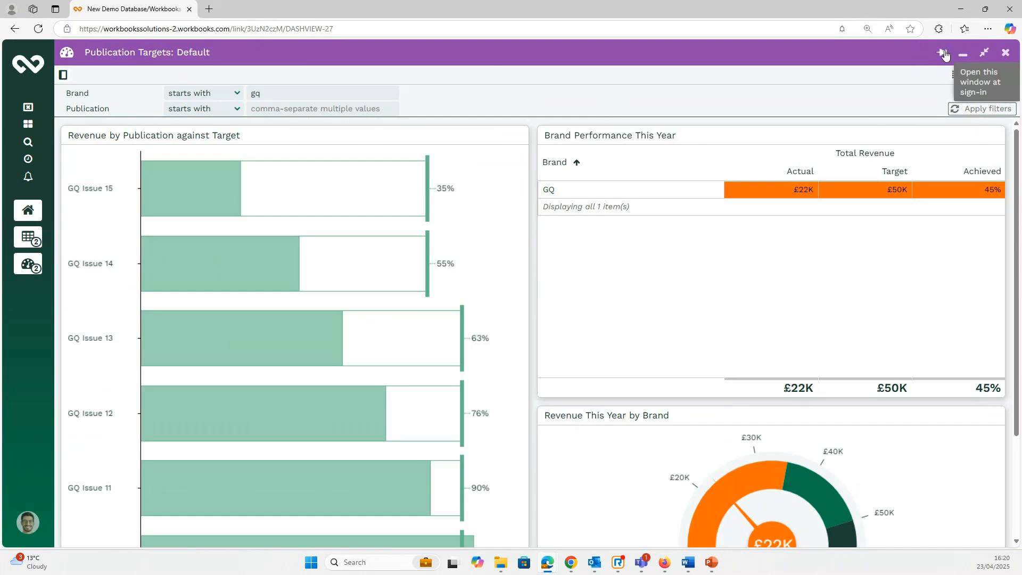
Open the side panel and choose Edit this dashboard for Publication Targets.
{"action": "left_click", "coordinate": [63, 75]}
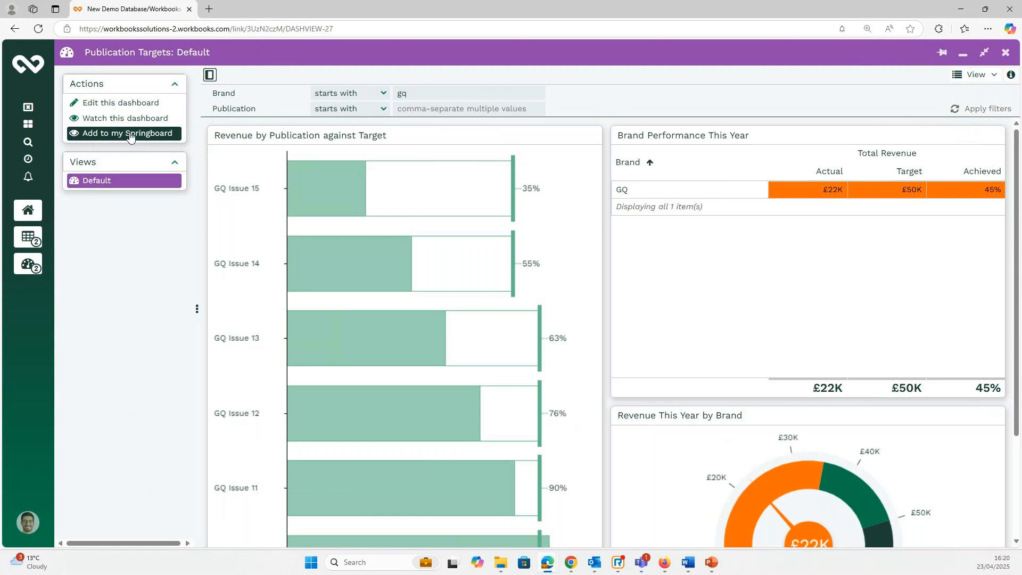
{"action": "left_click", "coordinate": [114, 103]}
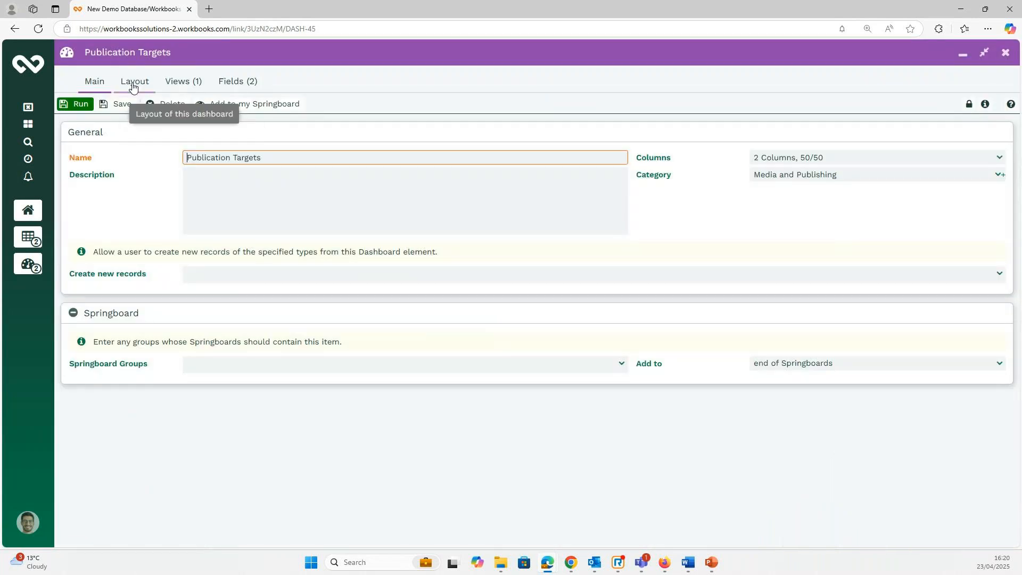
{"action": "left_click", "coordinate": [133, 87]}
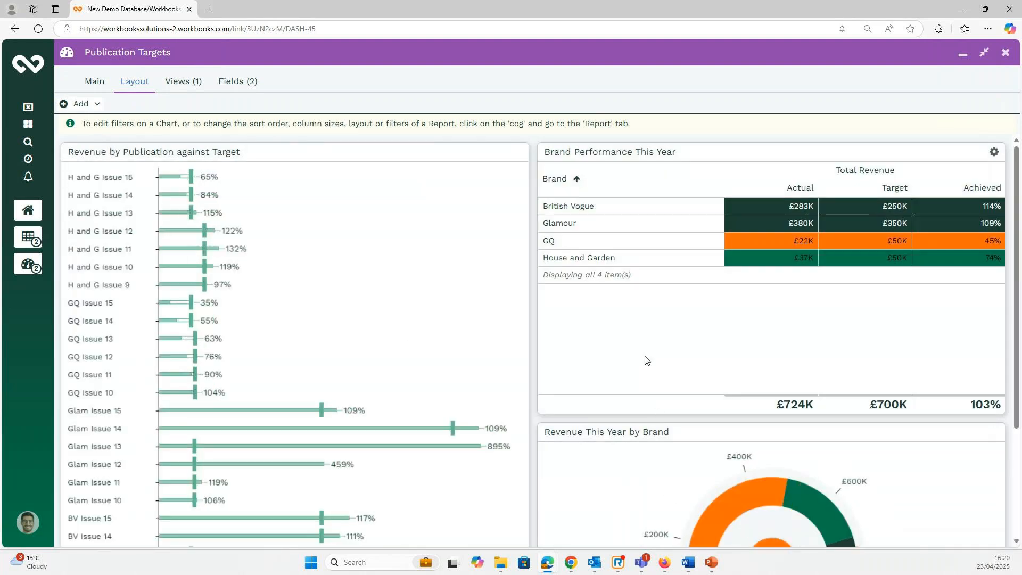
{"action": "scroll", "coordinate": [645, 358], "scroll_direction": "down", "scroll_amount": 3}
{"action": "scroll", "coordinate": [600, 342], "scroll_direction": "up", "scroll_amount": 3}
{"action": "left_click", "coordinate": [95, 107]}
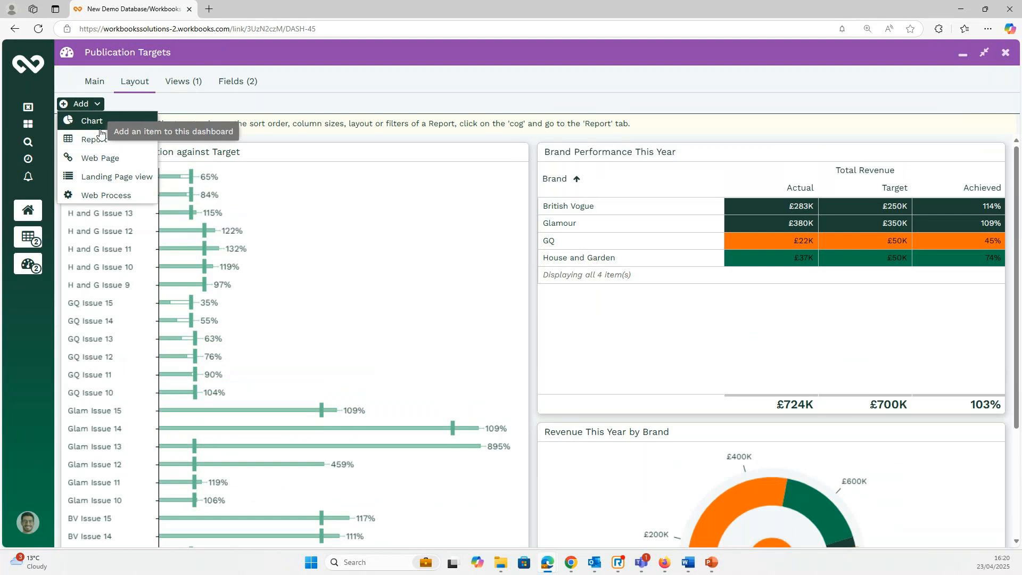
{"action": "left_click", "coordinate": [407, 61]}
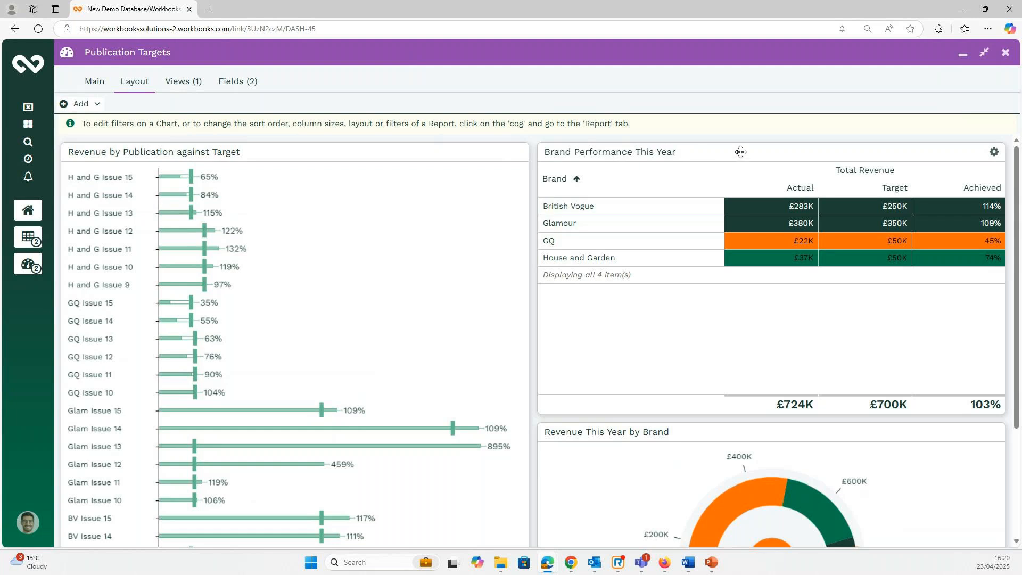
{"action": "left_click_drag", "start_coordinate": [741, 152], "coordinate": [343, 185]}
{"action": "scroll", "coordinate": [491, 252], "scroll_direction": "down", "scroll_amount": 4}
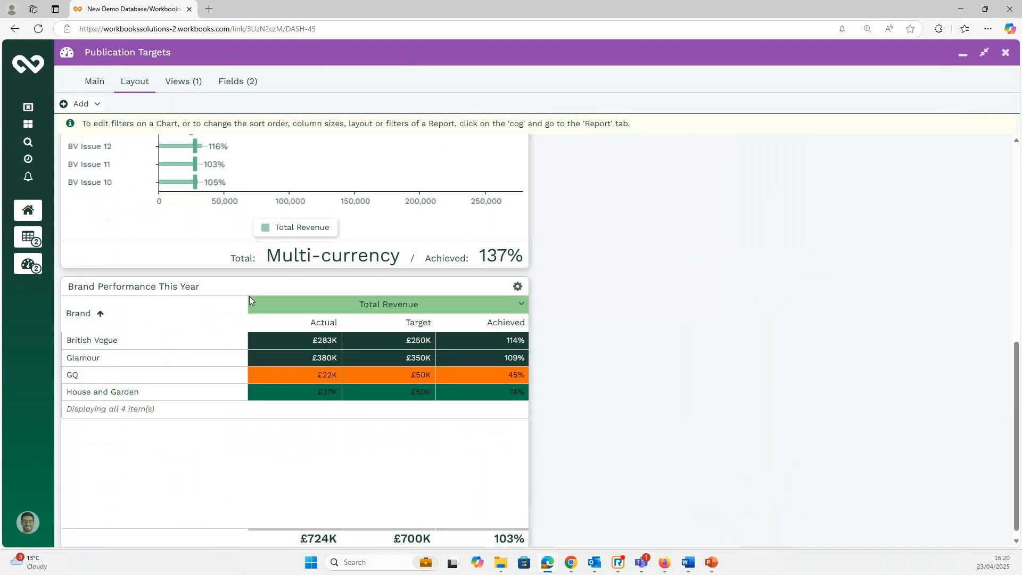
{"action": "left_click_drag", "start_coordinate": [258, 286], "coordinate": [705, 228]}
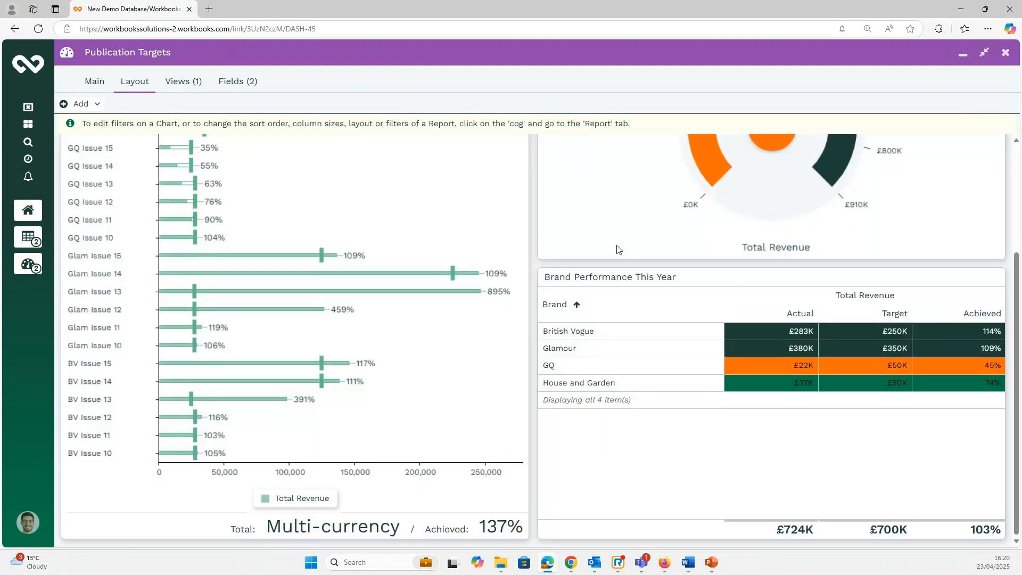
{"action": "scroll", "coordinate": [617, 250], "scroll_direction": "up", "scroll_amount": 2}
{"action": "left_click_drag", "start_coordinate": [710, 383], "coordinate": [698, 149]}
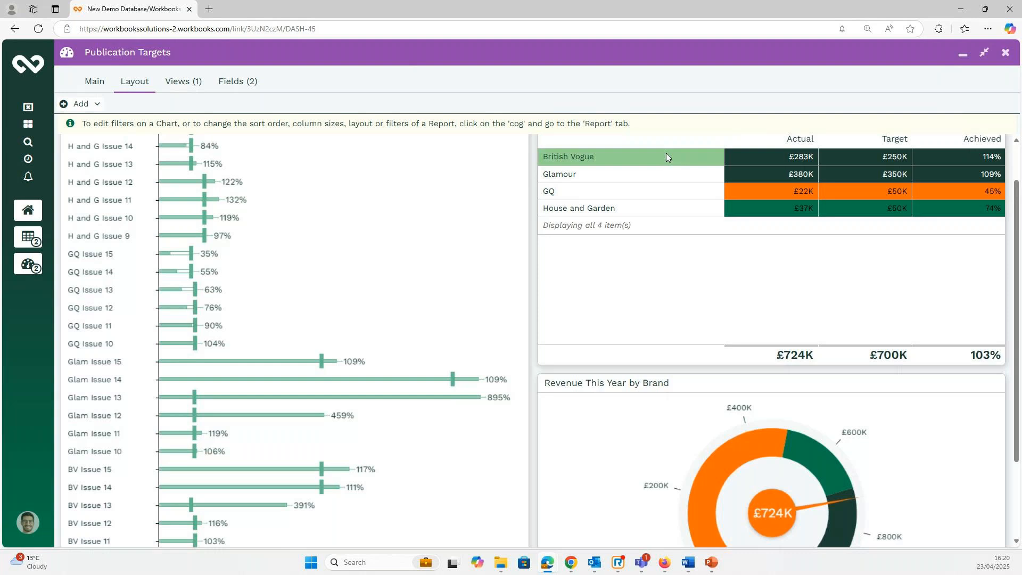
{"action": "left_click", "coordinate": [96, 86]}
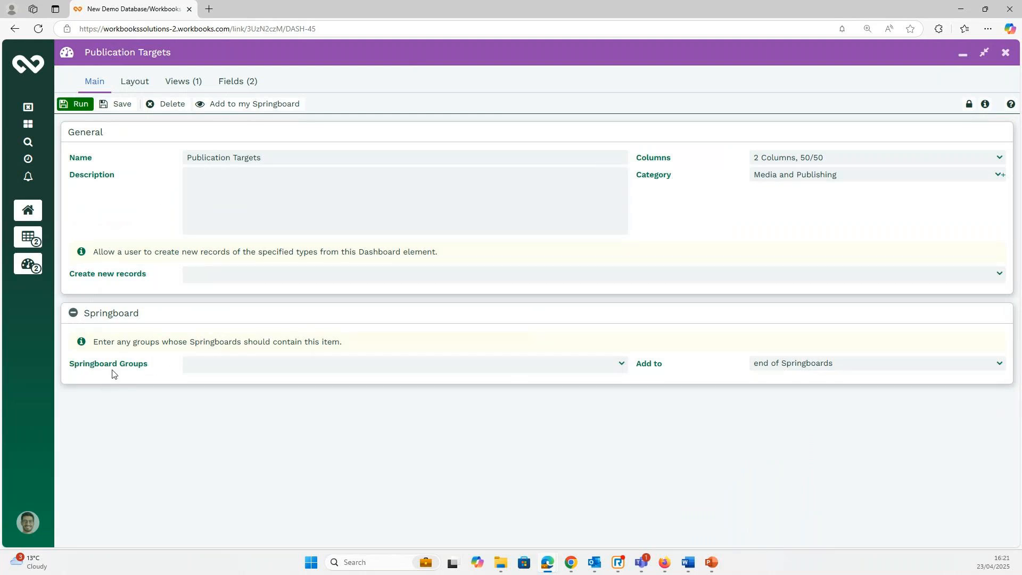
Add Manager to the Publication Targets dashboard's Springboard Groups, save it, and minimise the window.
{"action": "left_click", "coordinate": [622, 365]}
{"action": "scroll", "coordinate": [301, 202], "scroll_direction": "down", "scroll_amount": 3}
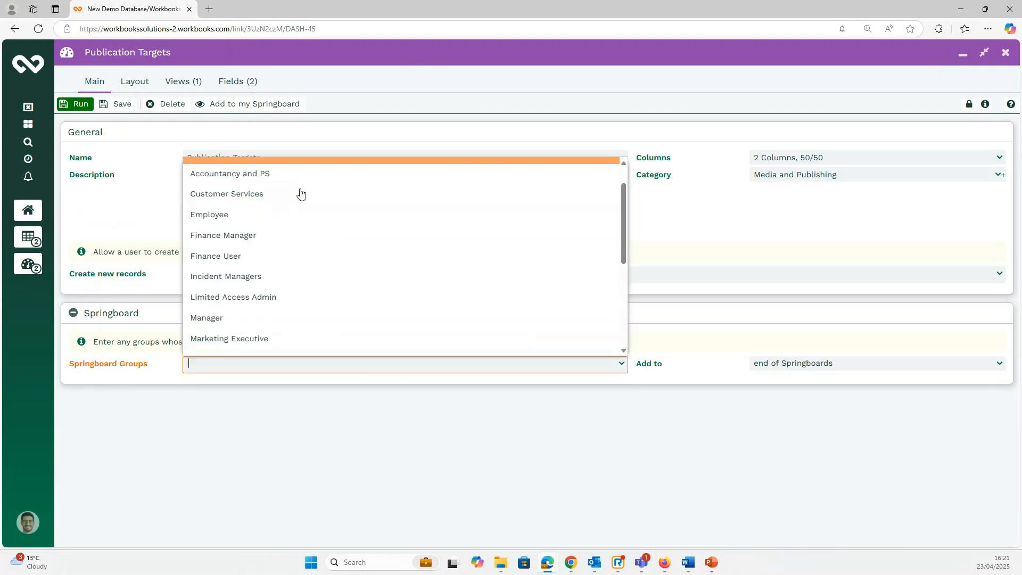
{"action": "scroll", "coordinate": [307, 243], "scroll_direction": "down", "scroll_amount": 2}
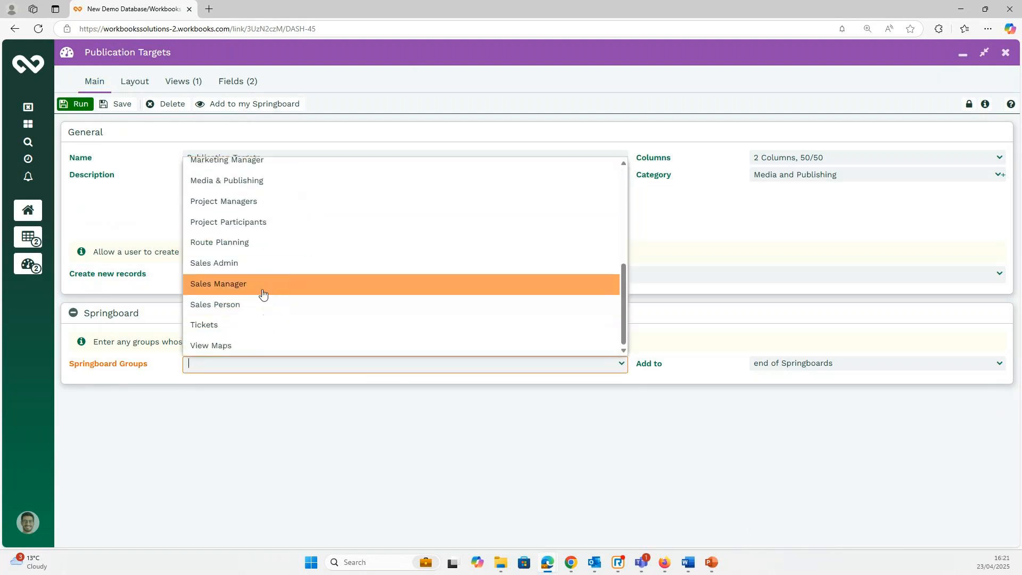
{"action": "scroll", "coordinate": [262, 282], "scroll_direction": "up", "scroll_amount": 2}
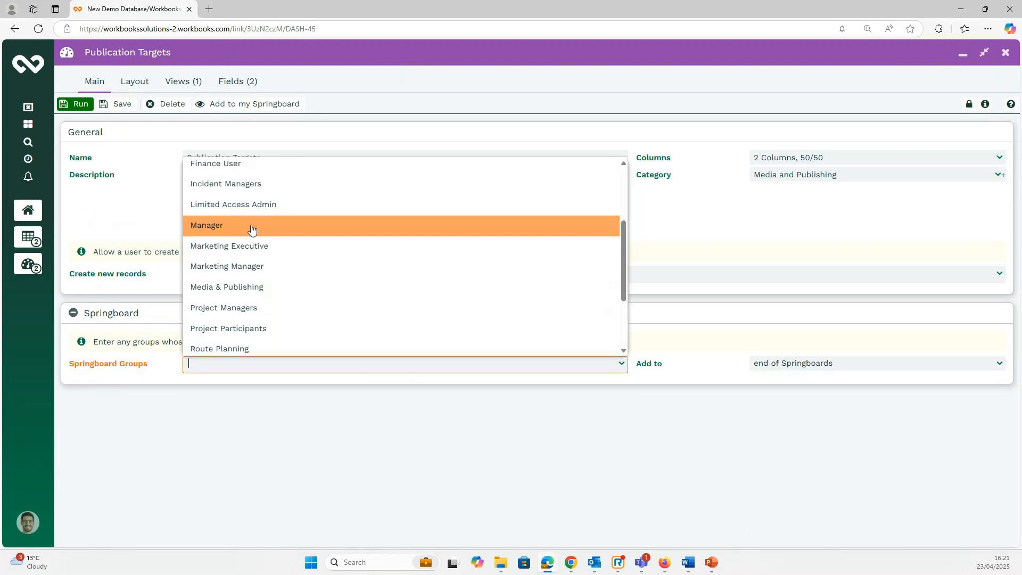
{"action": "left_click", "coordinate": [252, 229]}
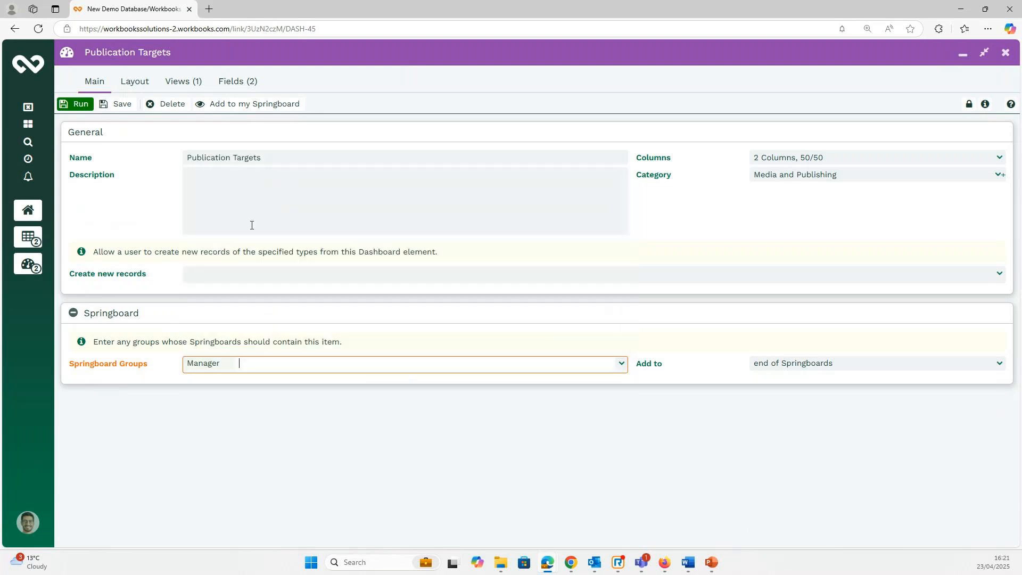
{"action": "left_click", "coordinate": [113, 105]}
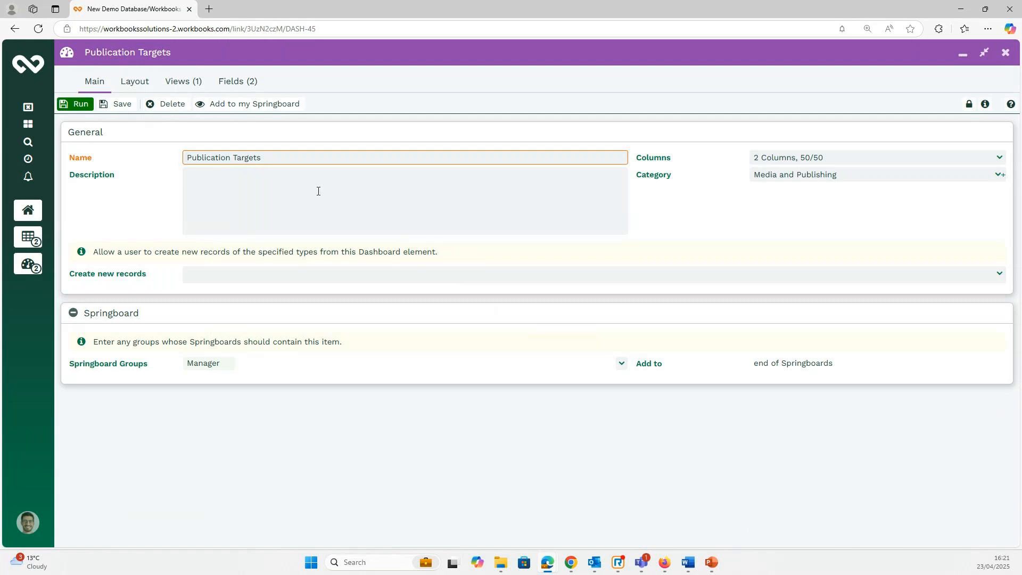
{"action": "left_click", "coordinate": [969, 58]}
Go to the Organisations landing page and list its 11 available views.
{"action": "left_click", "coordinate": [968, 59]}
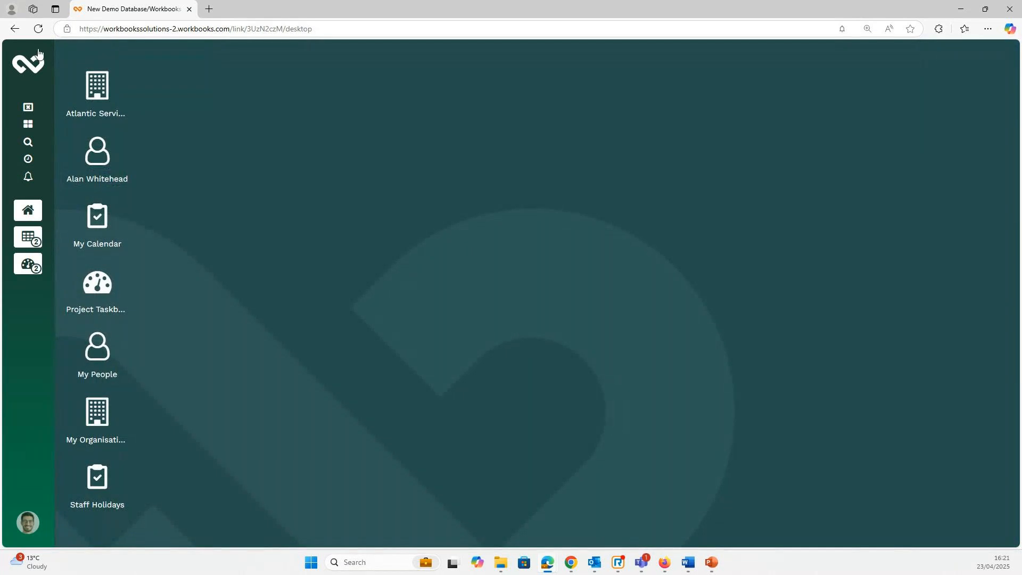
{"action": "left_click", "coordinate": [34, 71]}
{"action": "left_click", "coordinate": [114, 157]}
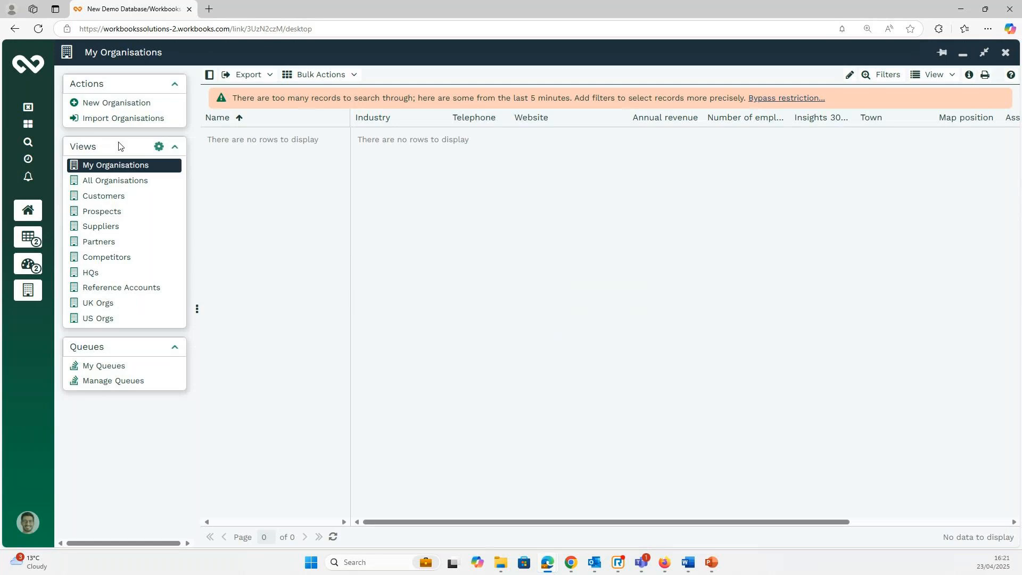
{"action": "left_click", "coordinate": [160, 148]}
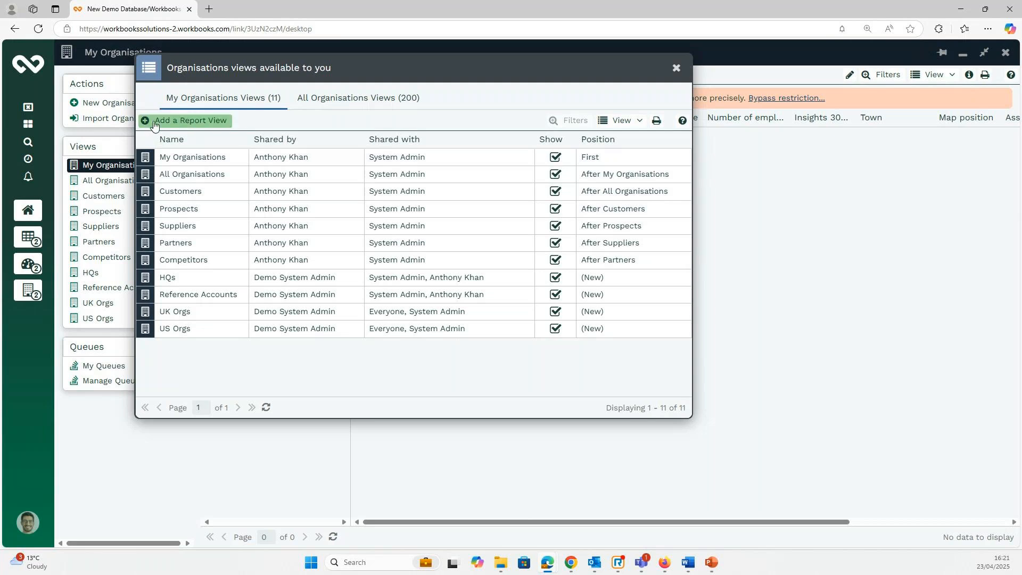
Create a report view named Billings from the Billings by customer report, positioned First.
{"action": "left_click", "coordinate": [201, 125]}
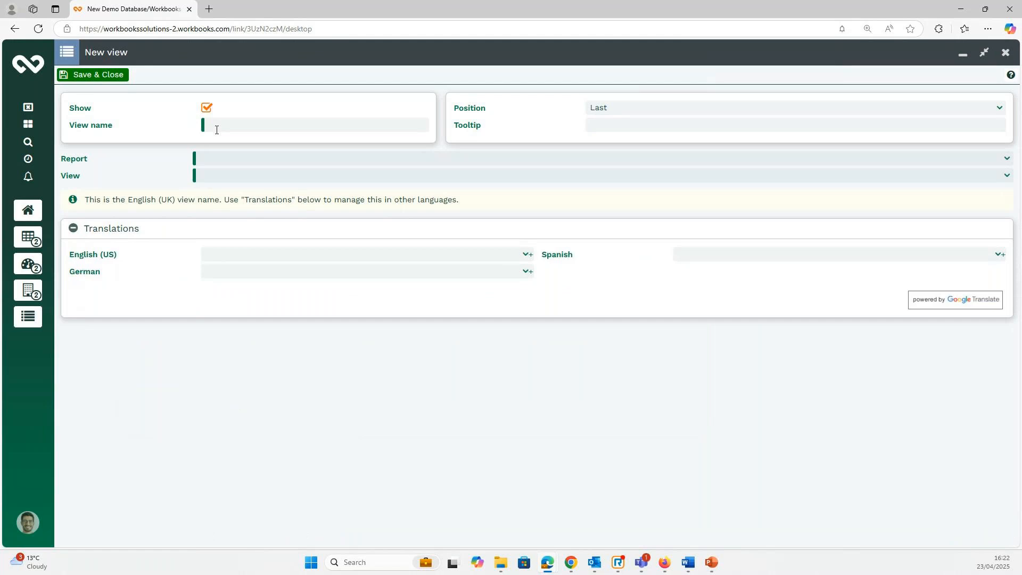
{"action": "left_click", "coordinate": [1008, 161]}
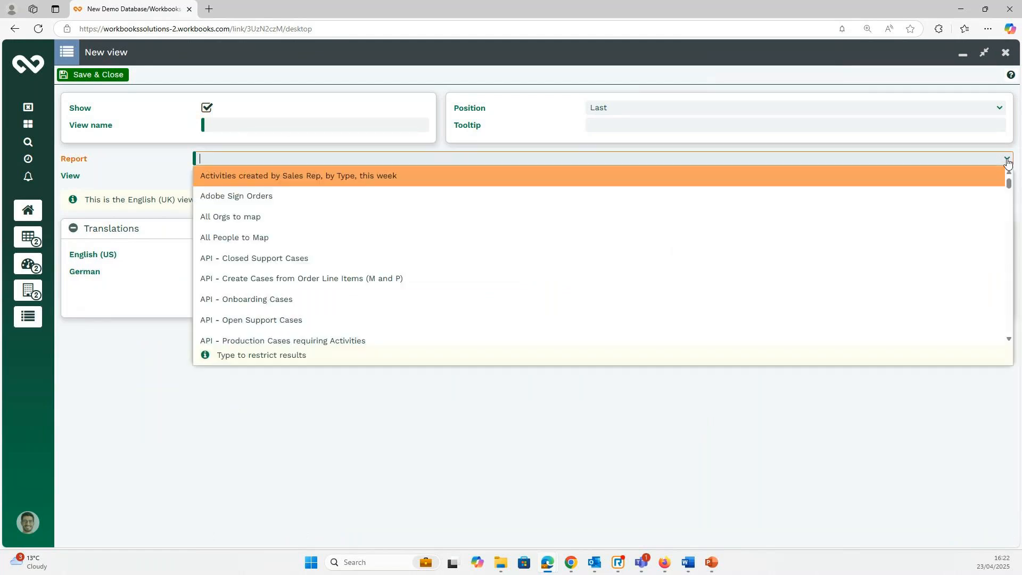
{"action": "type", "text": "bi"}
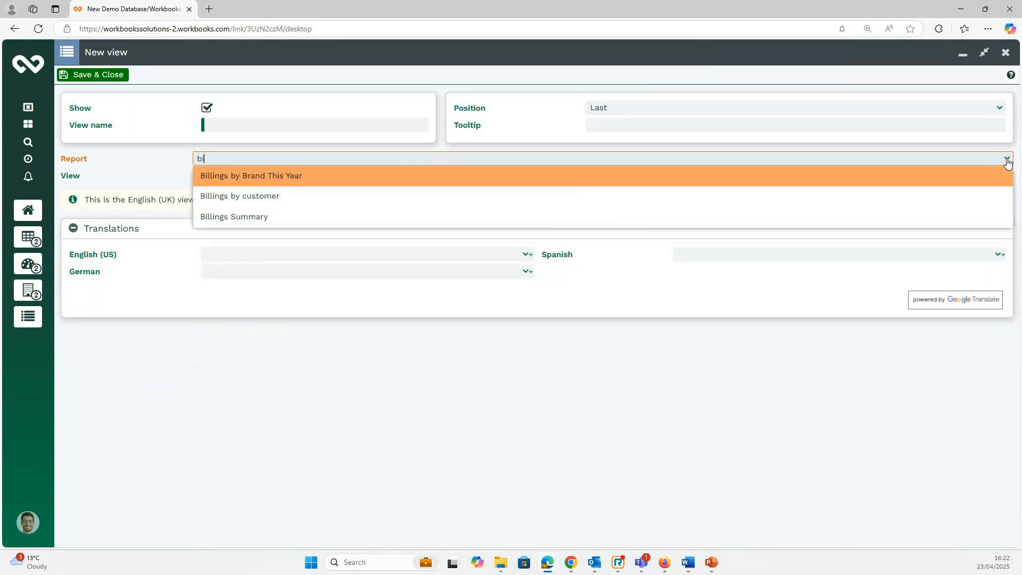
{"action": "left_click", "coordinate": [320, 195]}
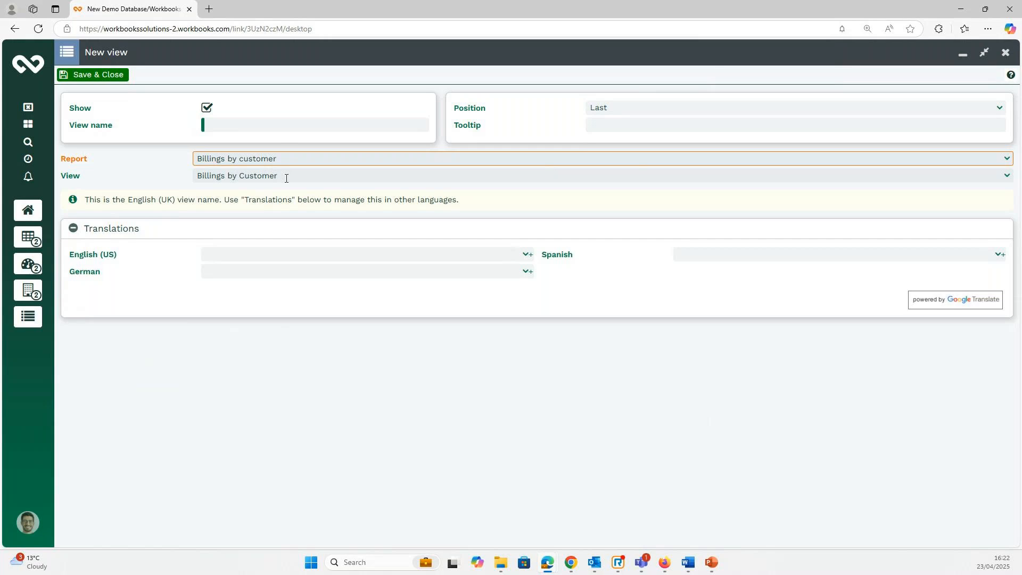
{"action": "left_click", "coordinate": [1005, 176]}
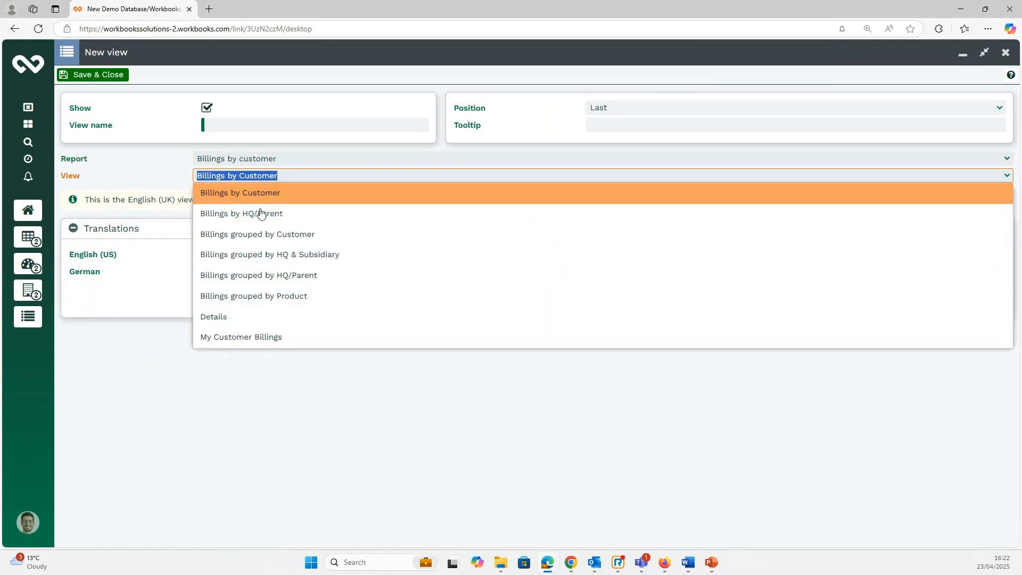
{"action": "left_click", "coordinate": [244, 195]}
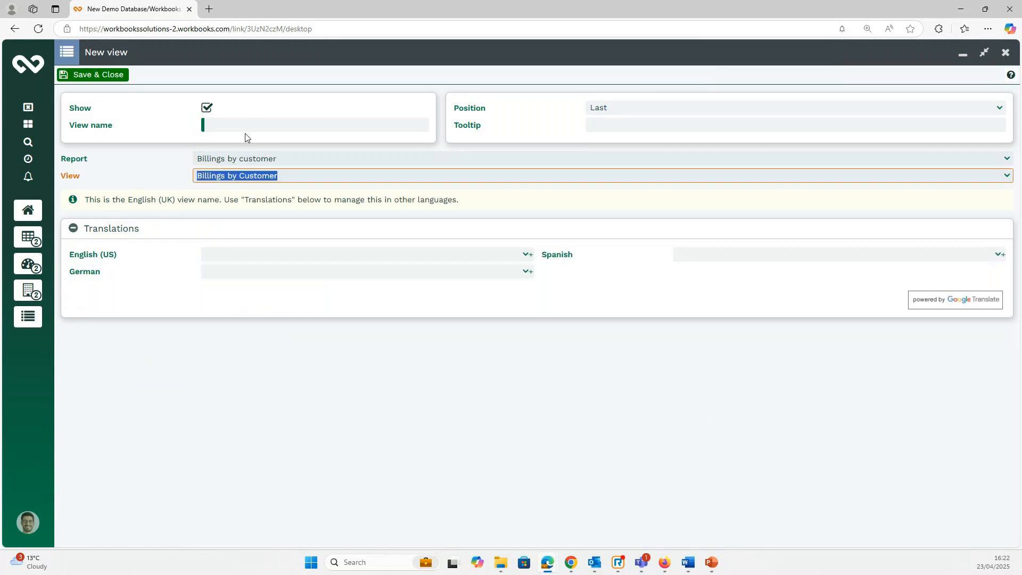
{"action": "left_click", "coordinate": [256, 126]}
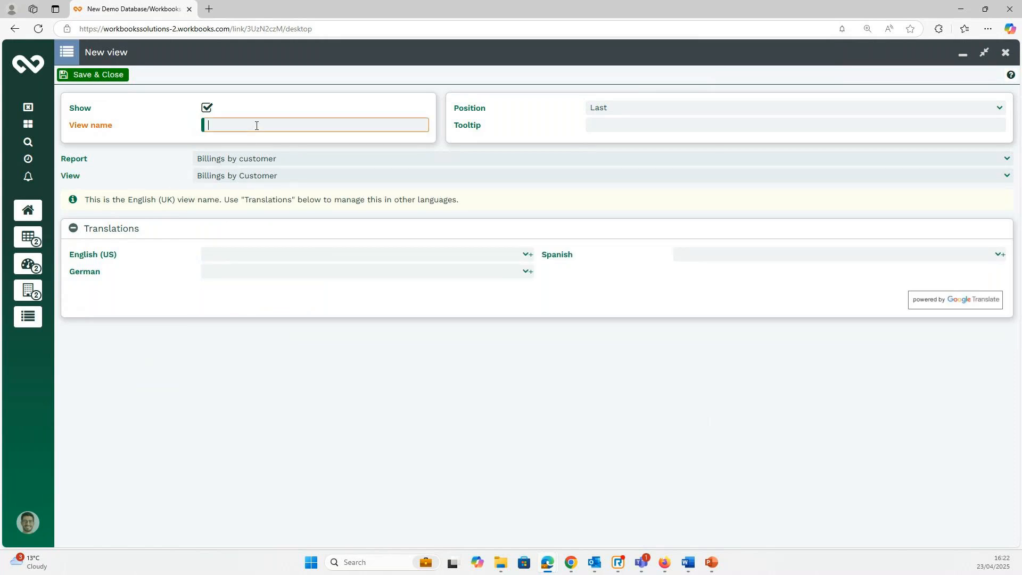
{"action": "type", "text": "Billings"}
{"action": "left_click", "coordinate": [999, 111]}
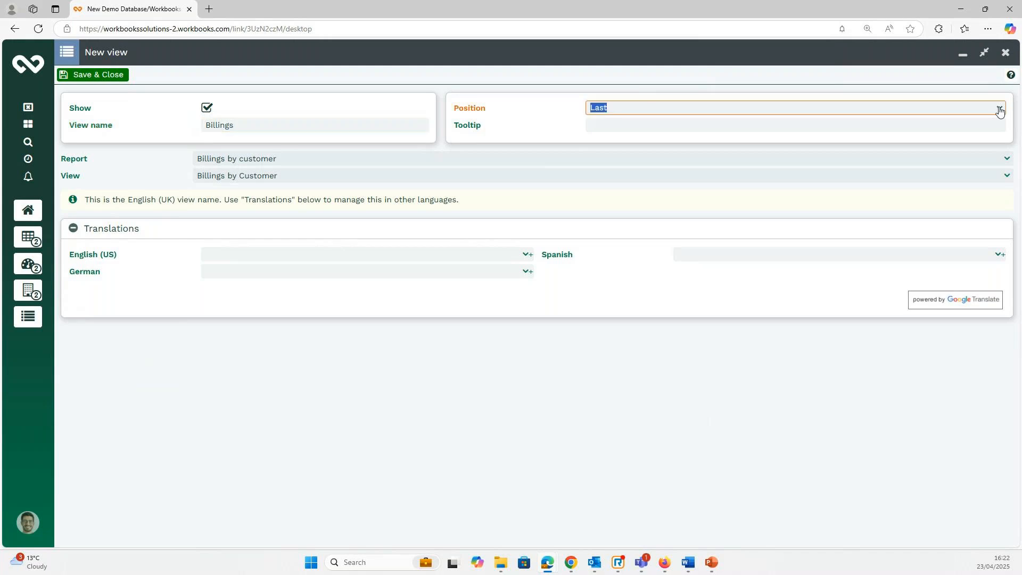
{"action": "left_click", "coordinate": [702, 126]}
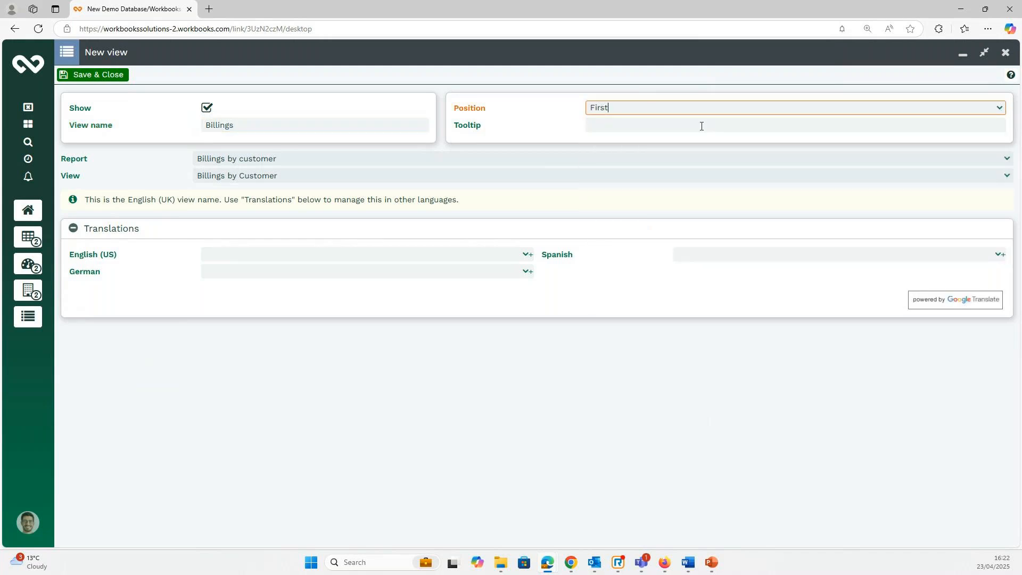
{"action": "left_click", "coordinate": [88, 74]}
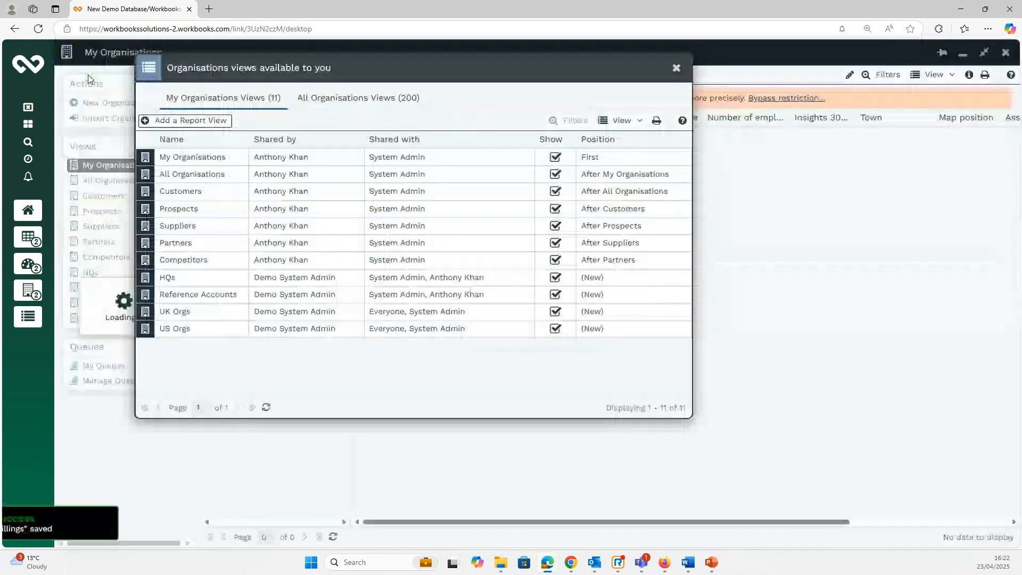
Check the new Billings view, which lists 32 customers totalling £1,985,068.00, then minimise it.
{"action": "left_click", "coordinate": [677, 69]}
{"action": "left_click", "coordinate": [108, 169]}
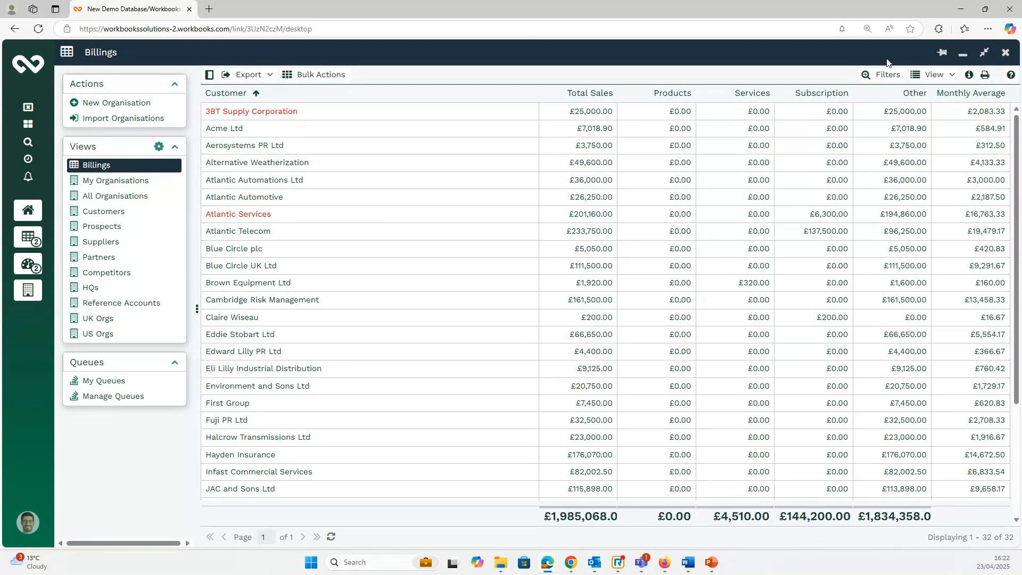
{"action": "left_click", "coordinate": [963, 57]}
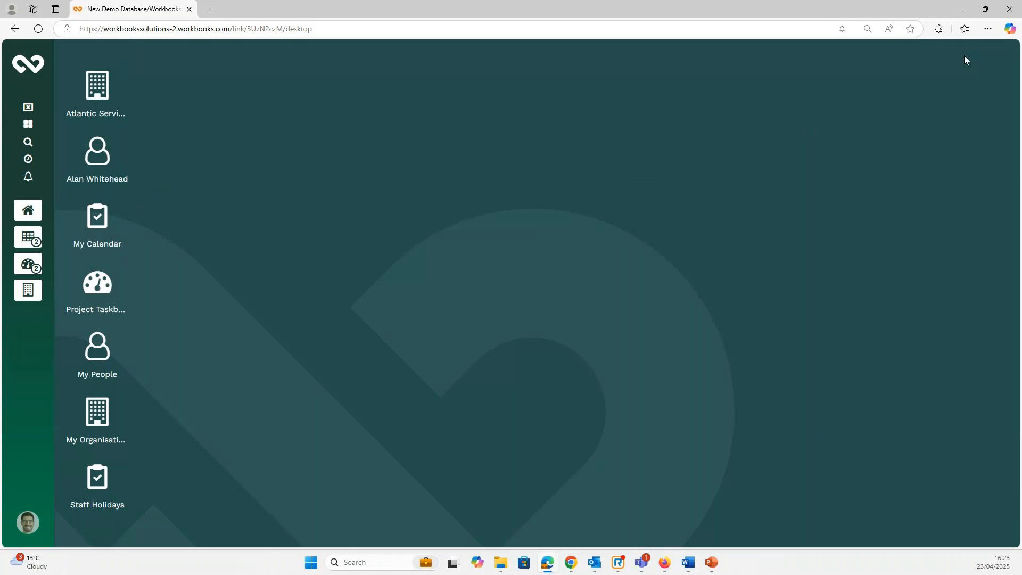
Open the Atlantic Services organisation record from its desktop shortcut.
{"action": "left_click", "coordinate": [98, 94]}
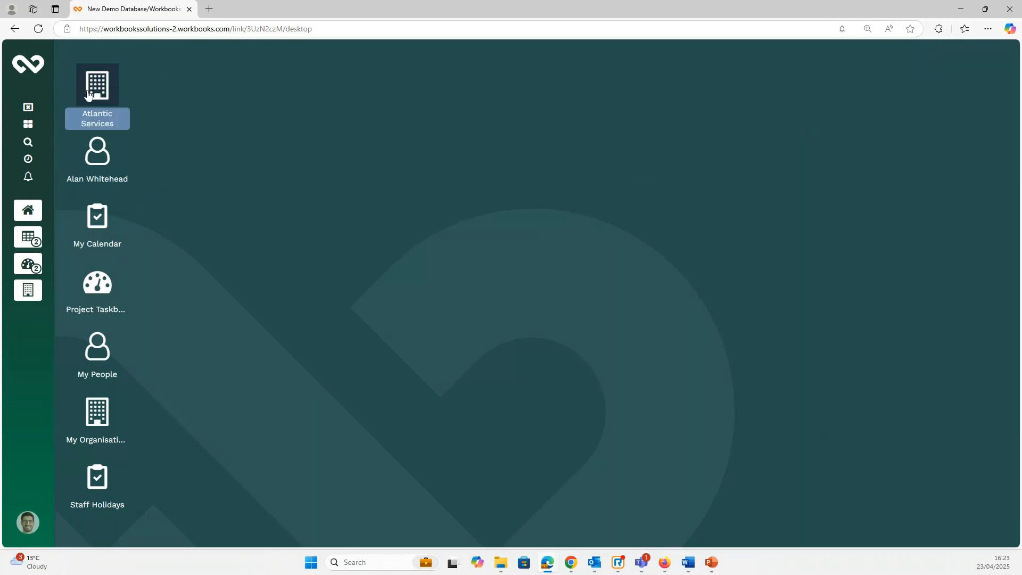
{"action": "double_click", "coordinate": [98, 94]}
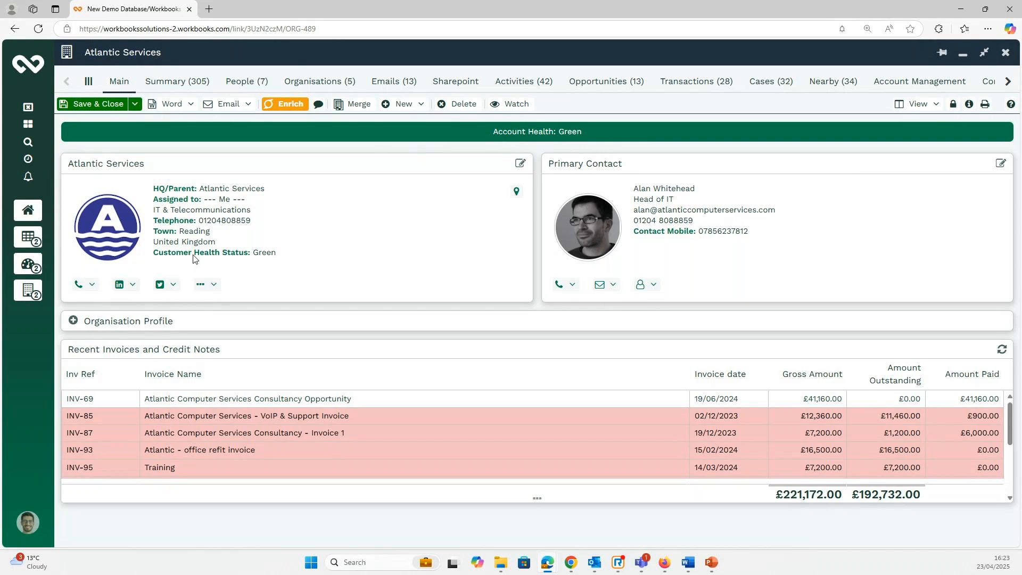
Set Atlantic Services' Customer Health Status to Amber, save the record, and show its billing charts.
{"action": "left_click", "coordinate": [311, 169]}
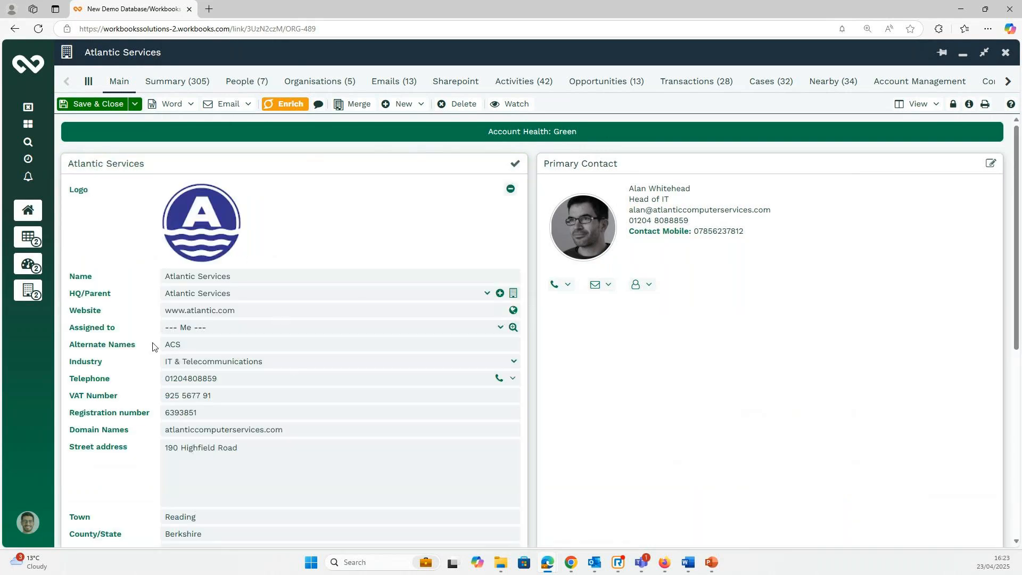
{"action": "scroll", "coordinate": [153, 346], "scroll_direction": "down", "scroll_amount": 3}
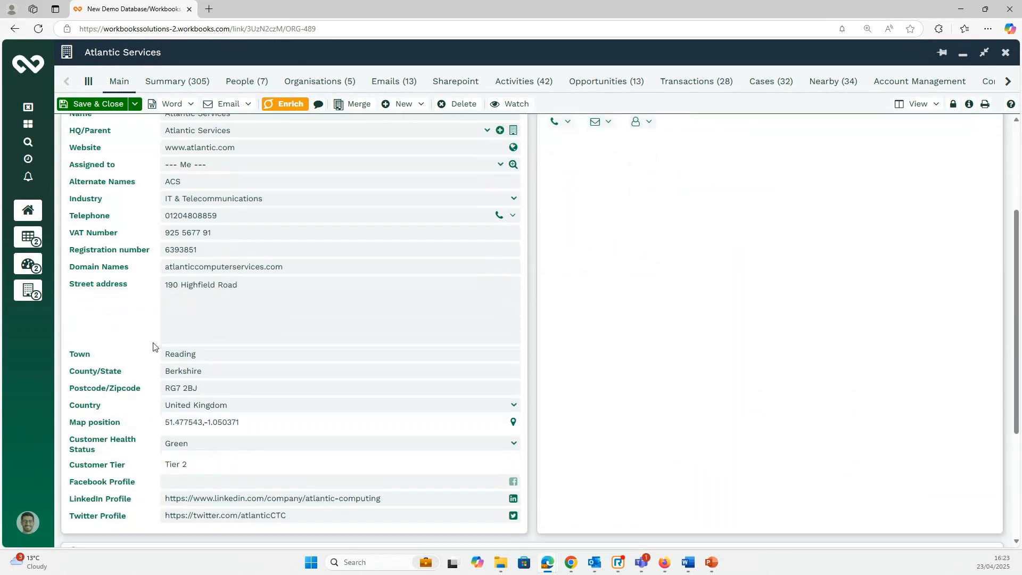
{"action": "scroll", "coordinate": [153, 346], "scroll_direction": "down", "scroll_amount": 1}
{"action": "left_click", "coordinate": [512, 395]}
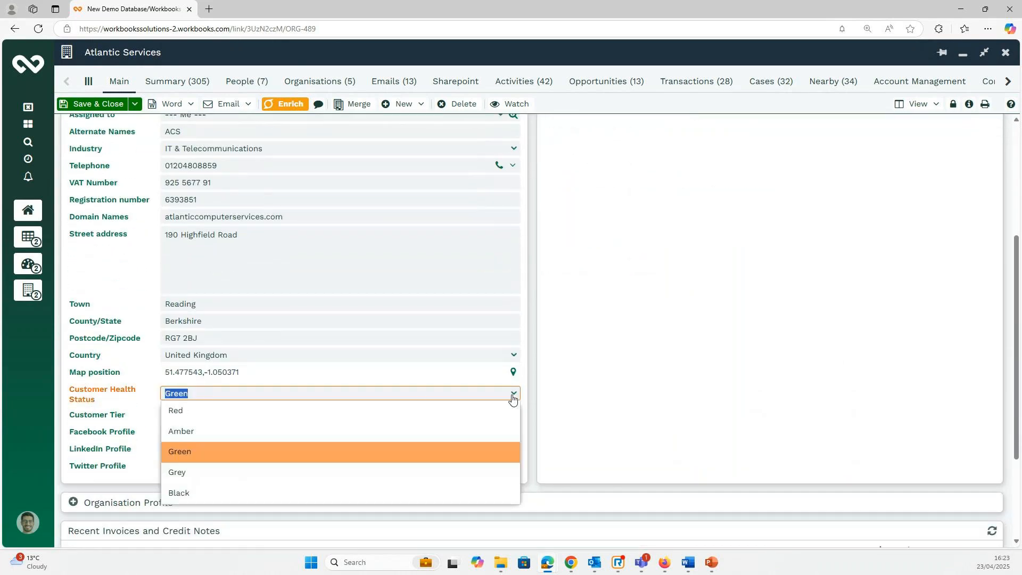
{"action": "left_click", "coordinate": [210, 431]}
{"action": "scroll", "coordinate": [239, 298], "scroll_direction": "up", "scroll_amount": 4}
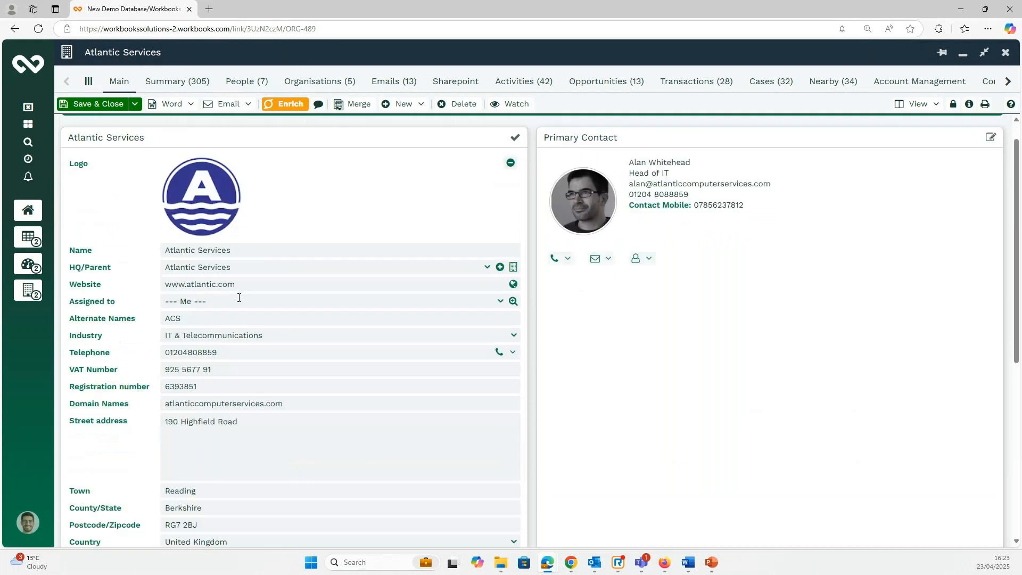
{"action": "left_click", "coordinate": [135, 104]}
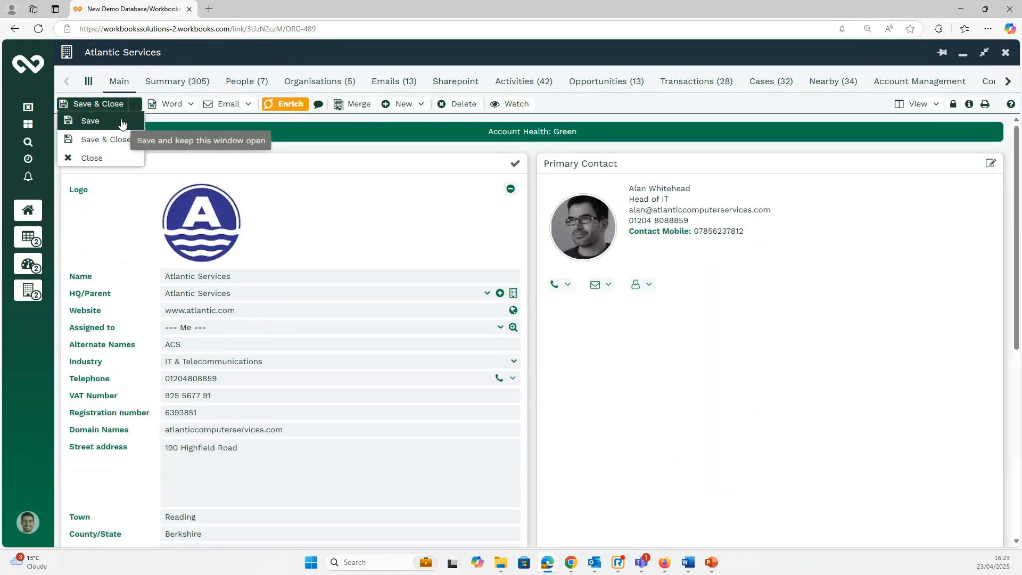
{"action": "left_click", "coordinate": [121, 123]}
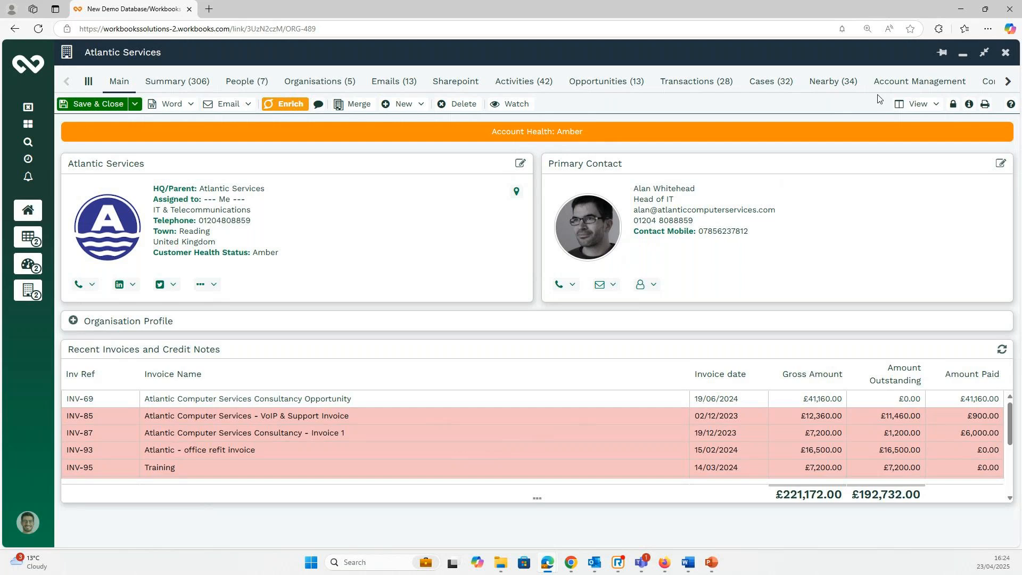
{"action": "left_click", "coordinate": [907, 86]}
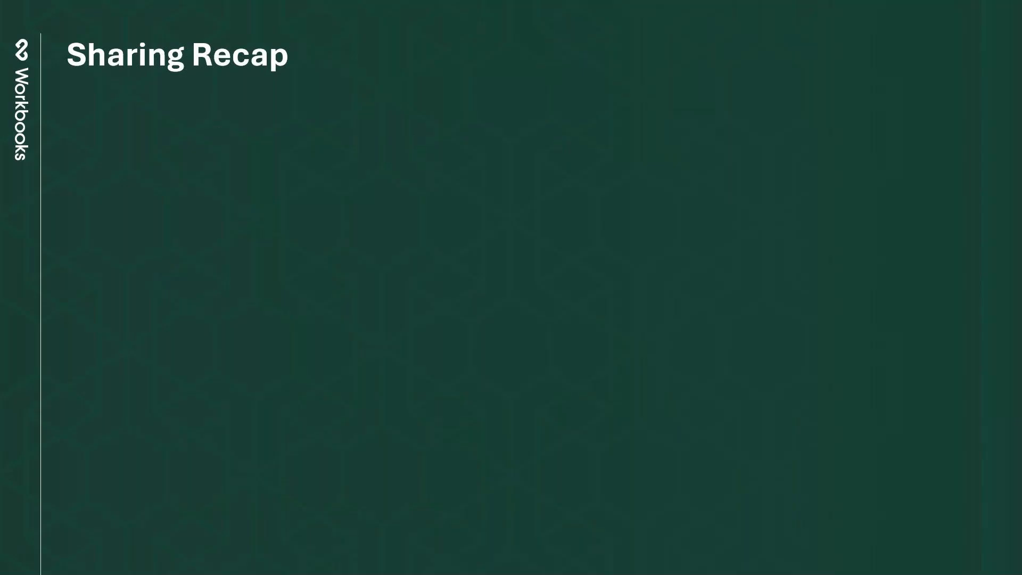
Reveal the Sharing Recap bullets: Padlock, Dashboards and Landing pages, Report and Report Cell fields.
{"action": "key", "text": "Right"}
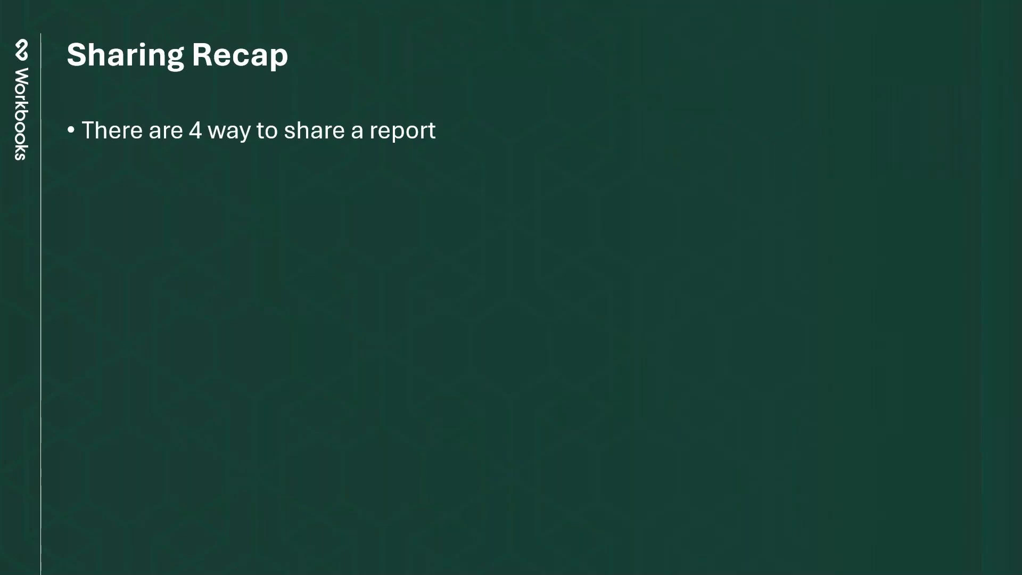
{"action": "key", "text": "Right"}
{"action": "key", "text": "Right"}
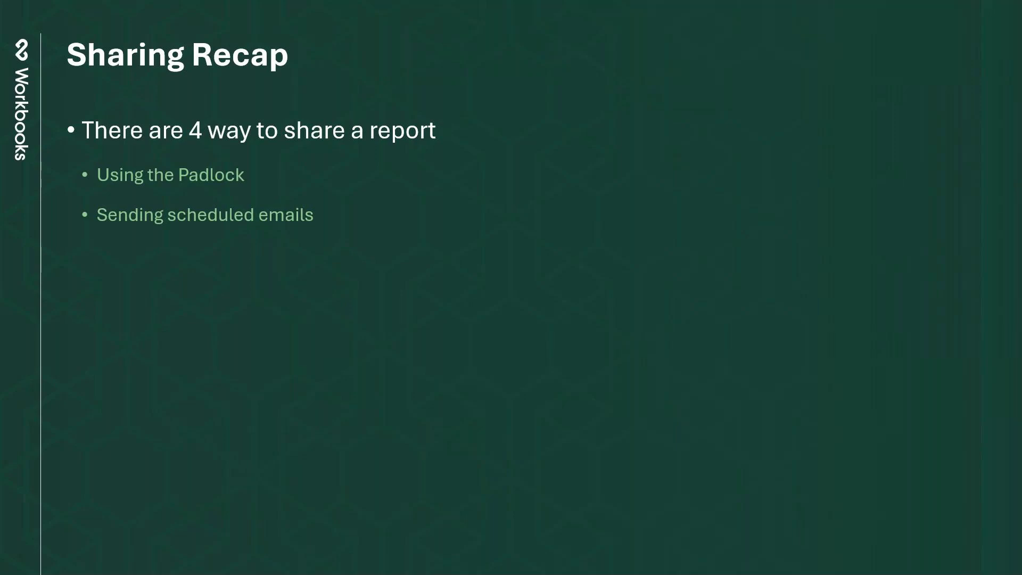
{"action": "key", "text": "Right"}
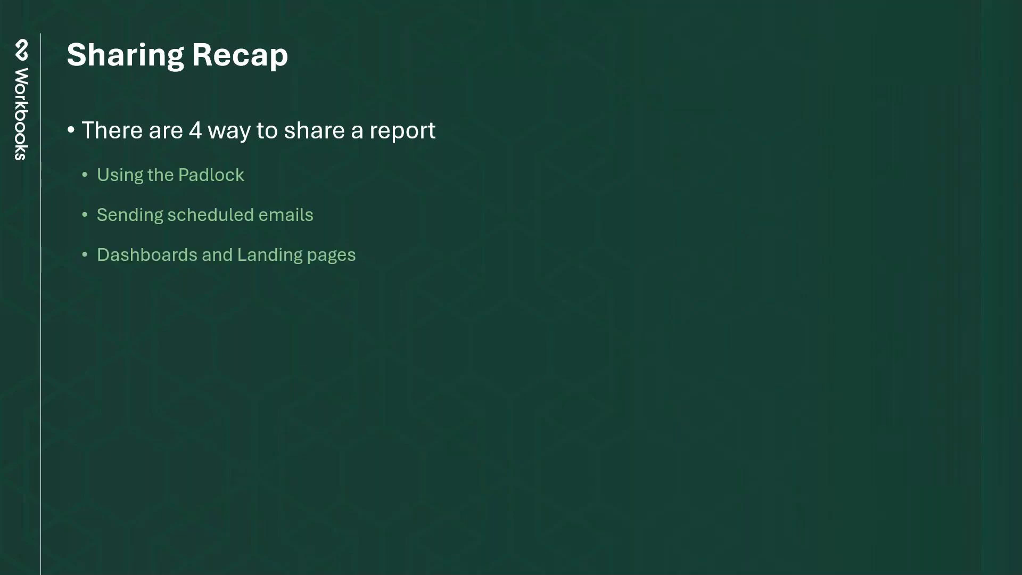
{"action": "key", "text": "Right"}
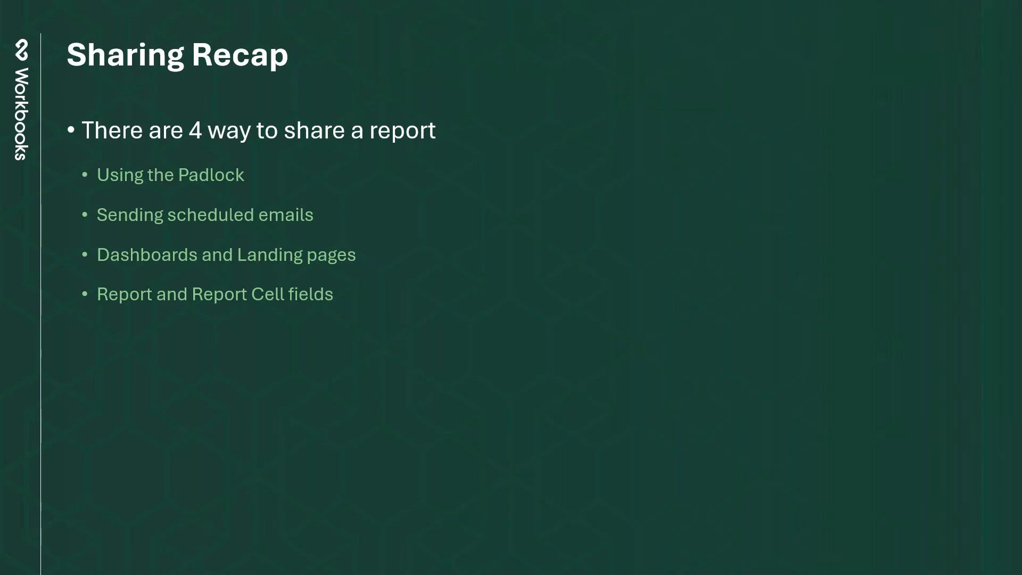
{"action": "key", "text": "Right"}
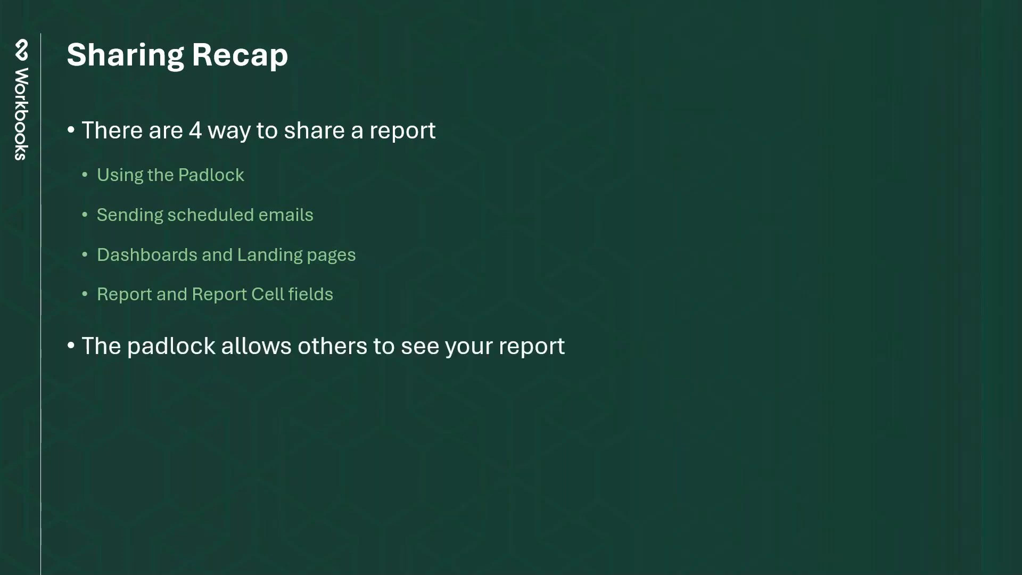